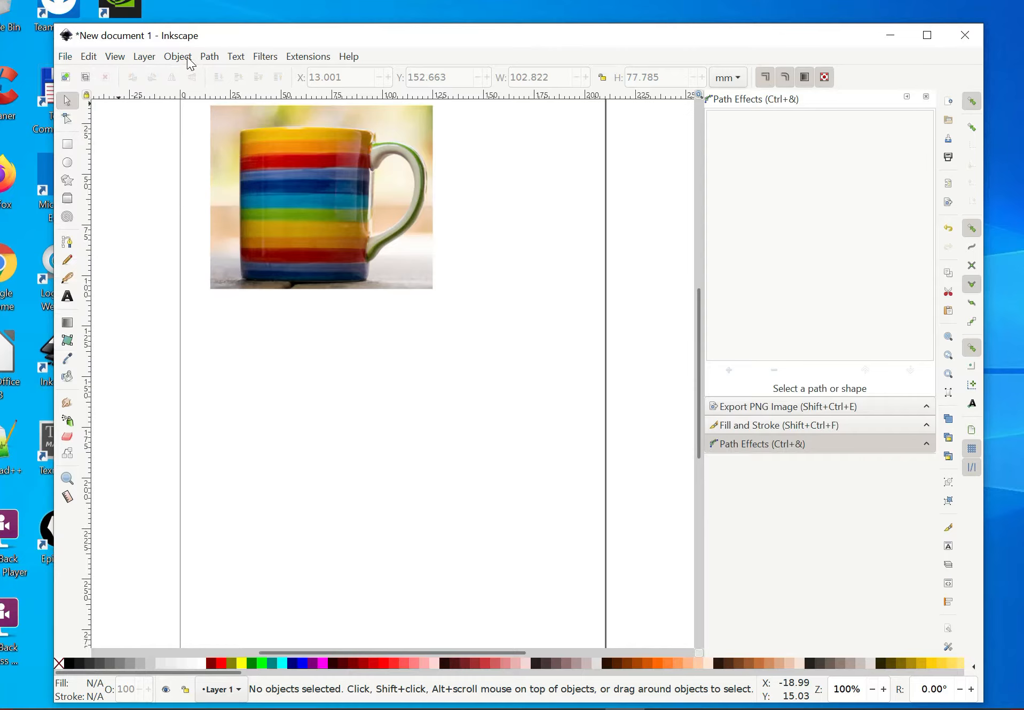
# Open Trace Bitmap for the mug photo, choose single-scan Brightness cutoff and update the trace preview.
pyautogui.click(205, 59)
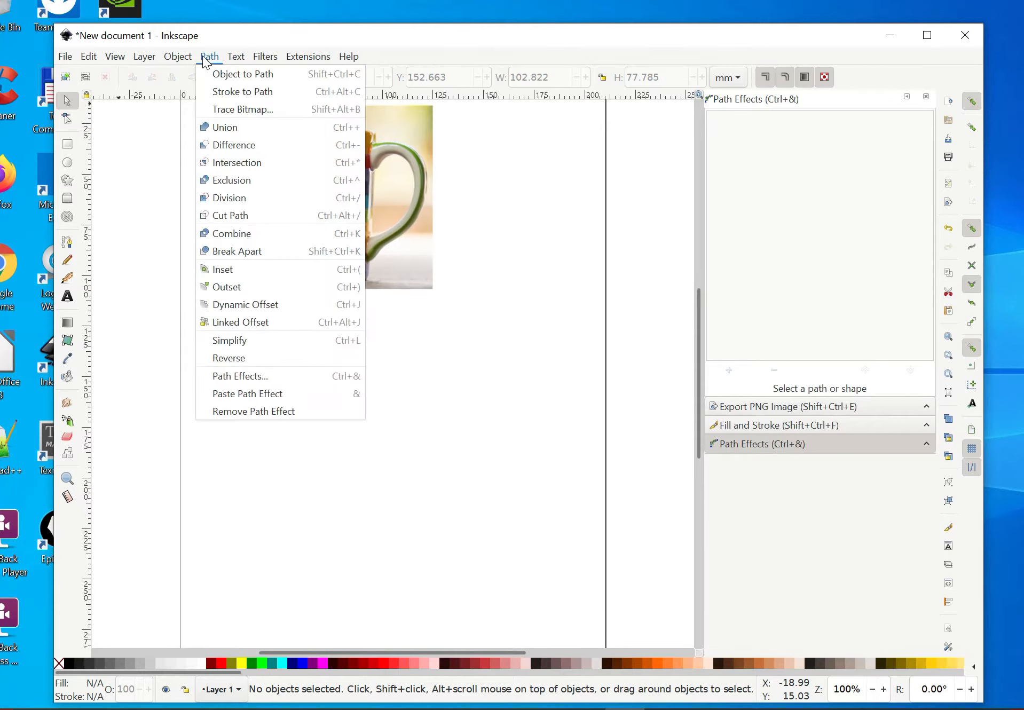
pyautogui.click(233, 114)
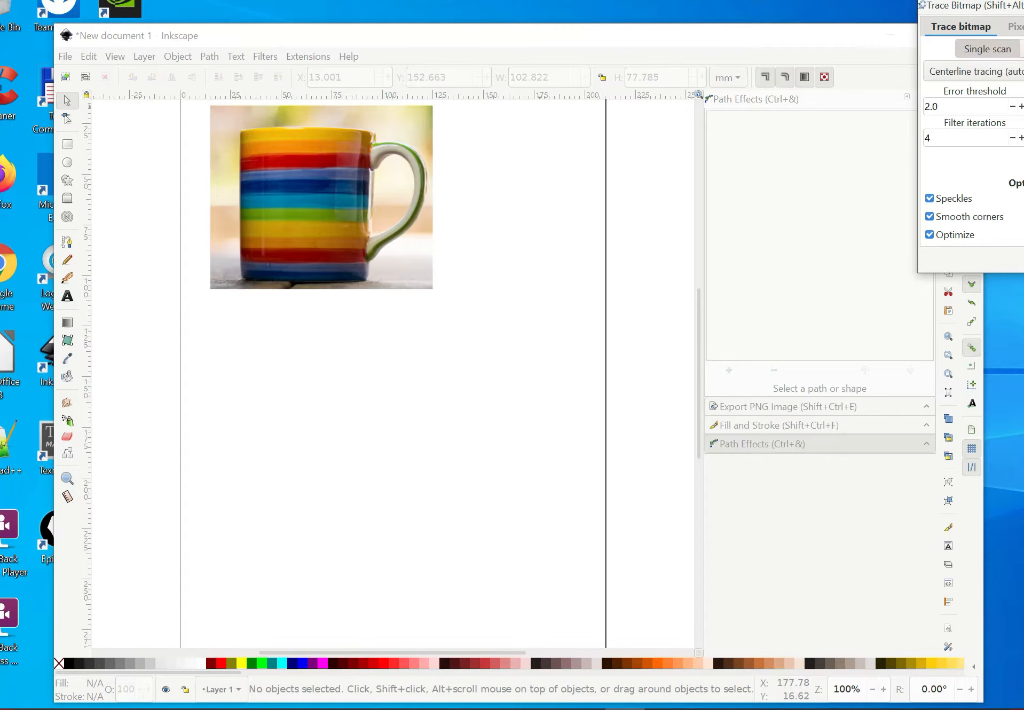
pyautogui.moveTo(988, 5); pyautogui.dragTo(597, 283)
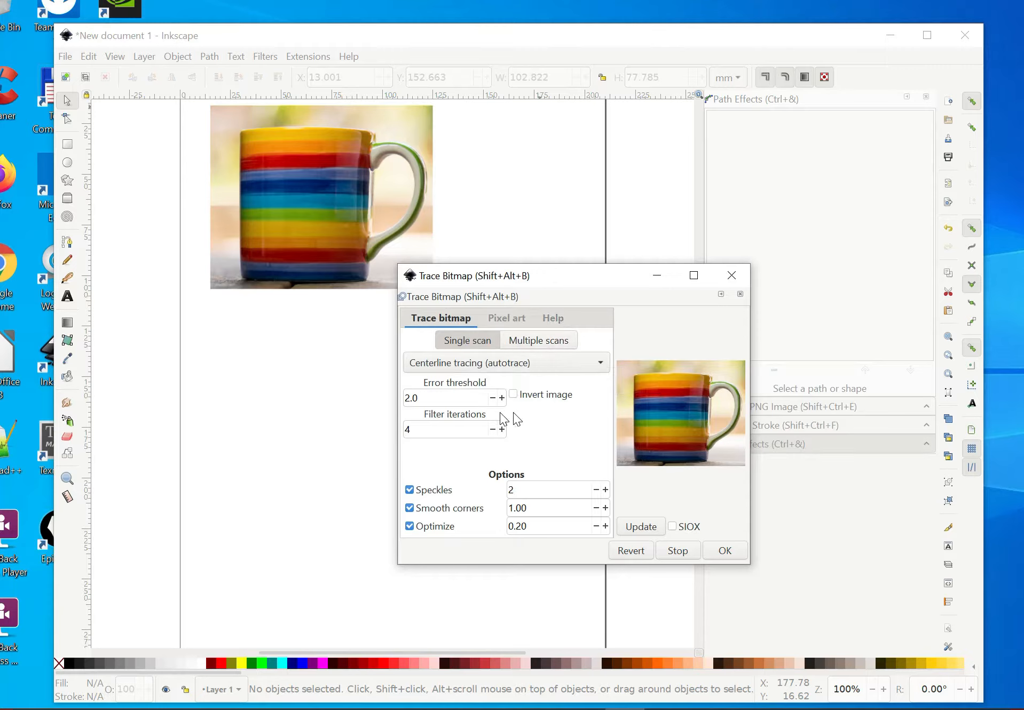
pyautogui.click(602, 364)
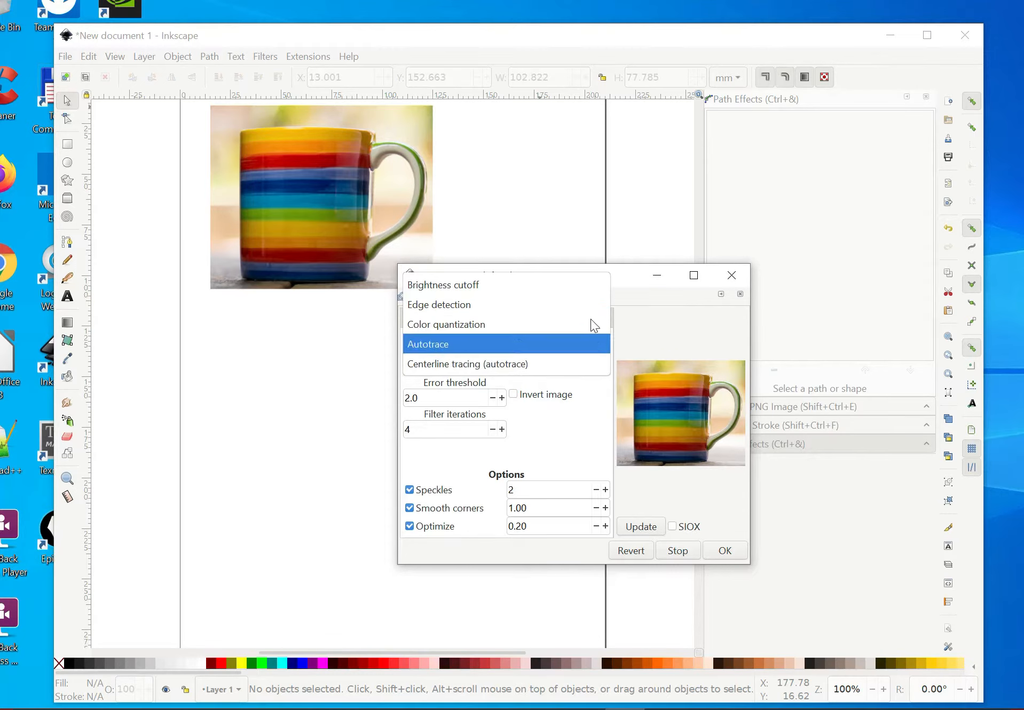
pyautogui.click(542, 295)
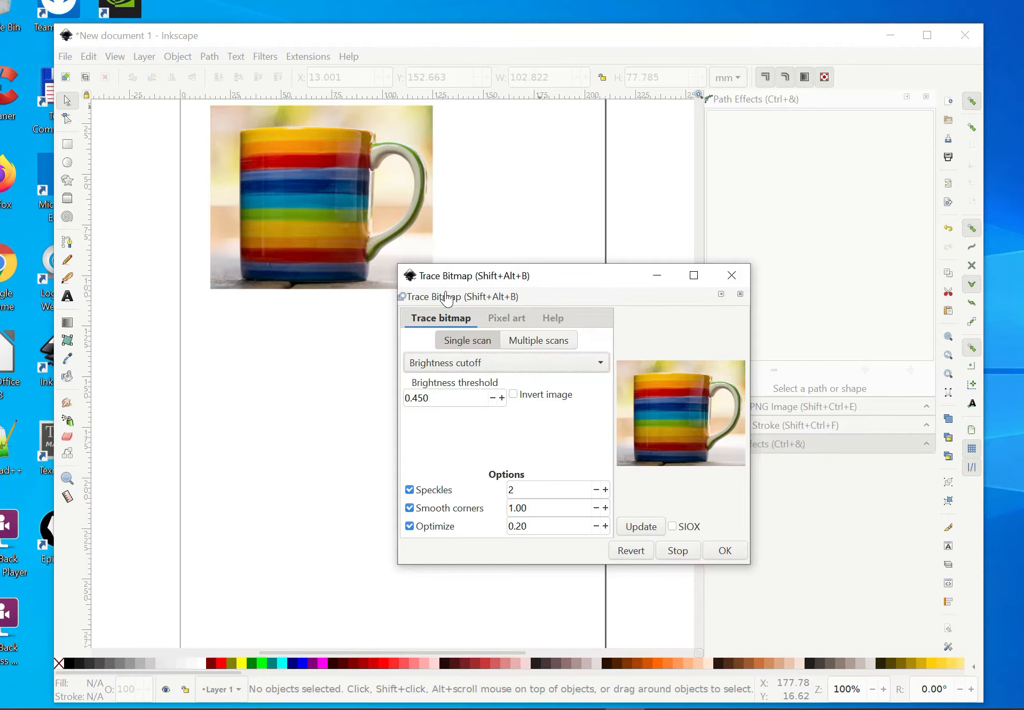
pyautogui.moveTo(568, 277); pyautogui.dragTo(619, 308)
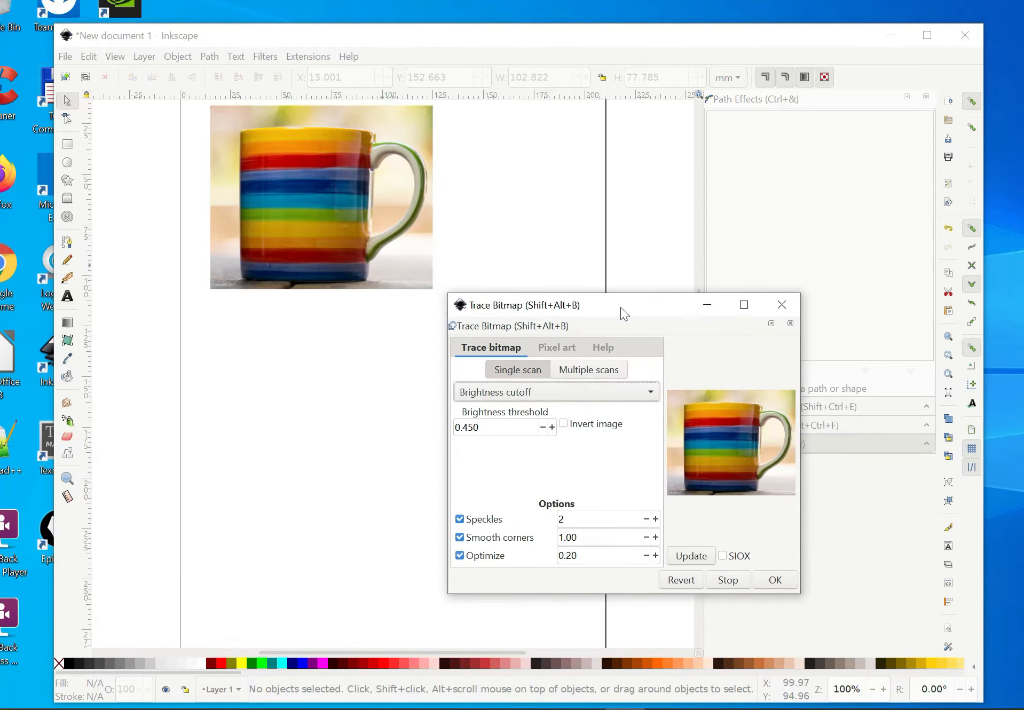
pyautogui.click(294, 230)
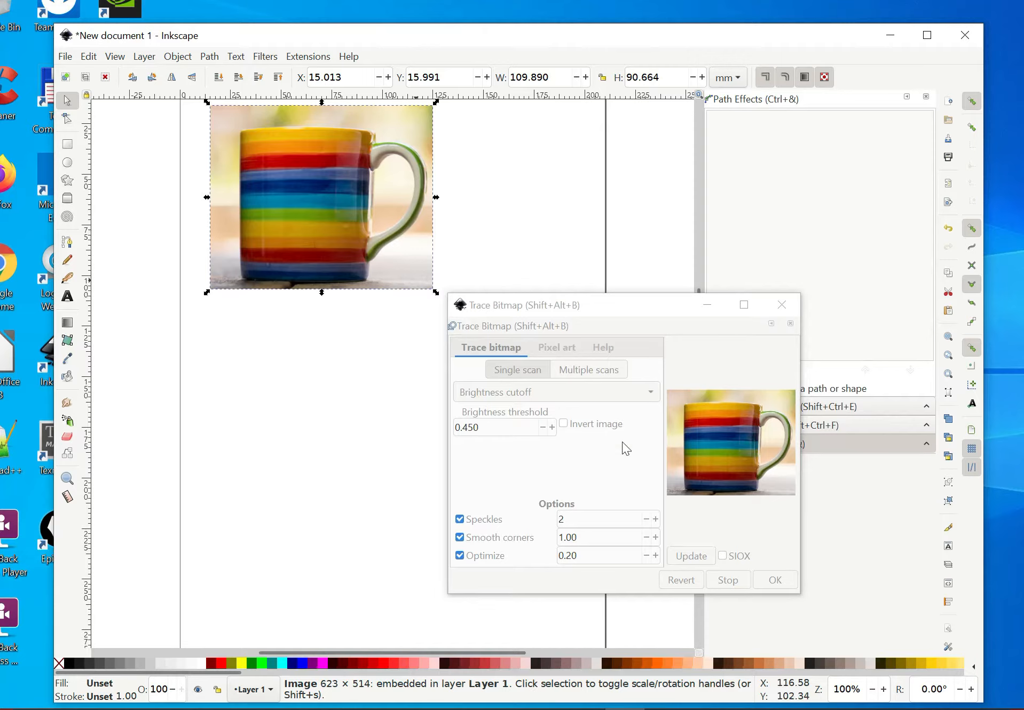
pyautogui.click(507, 368)
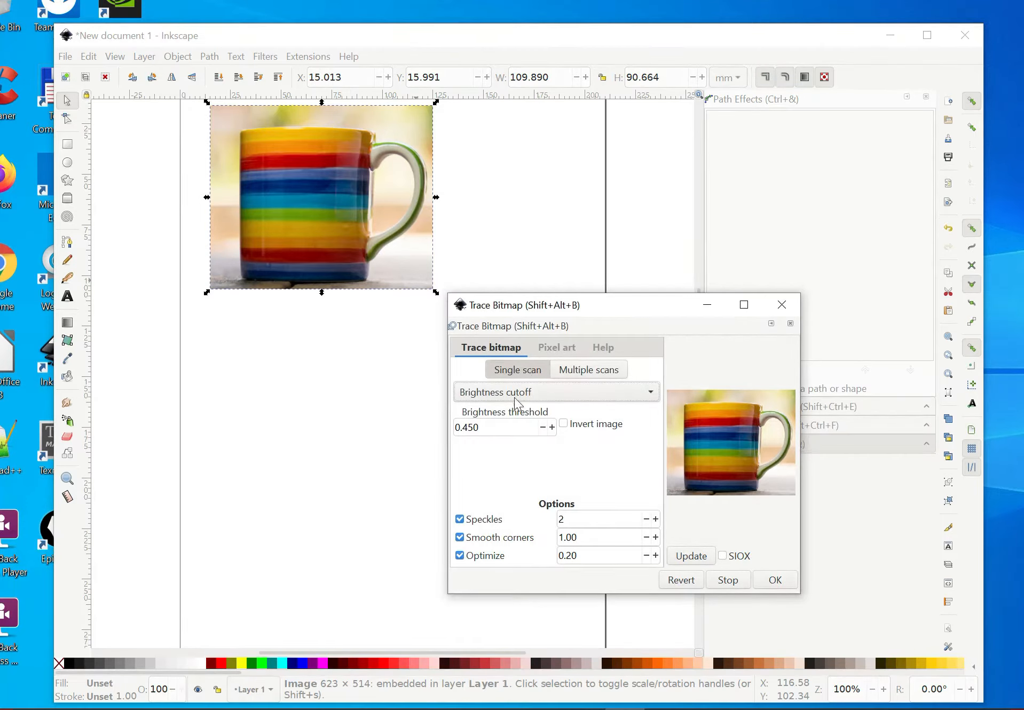
pyautogui.click(699, 560)
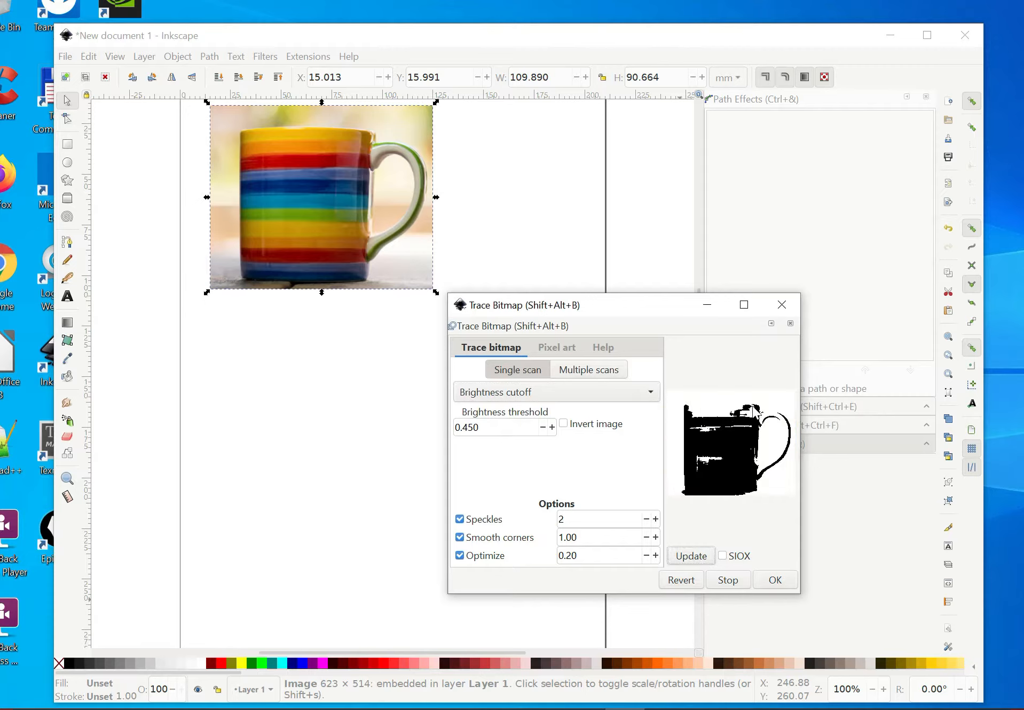
# Raise the brightness threshold to 0.610 and update the trace preview.
pyautogui.click(552, 428)
pyautogui.click(552, 428)
pyautogui.click(552, 428)
pyautogui.click(552, 428)
pyautogui.click(552, 428)
pyautogui.click(552, 428)
pyautogui.click(552, 428)
pyautogui.click(552, 428)
pyautogui.click(552, 428)
pyautogui.click(552, 428)
pyautogui.click(552, 428)
pyautogui.click(552, 429)
pyautogui.click(552, 428)
pyautogui.click(552, 428)
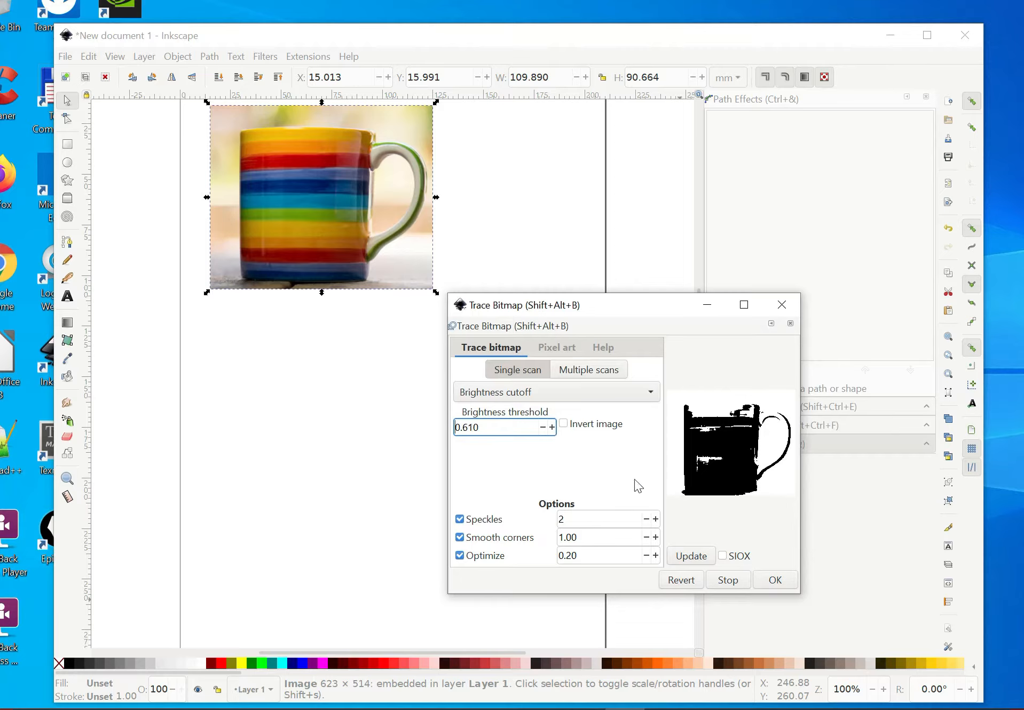
pyautogui.click(692, 556)
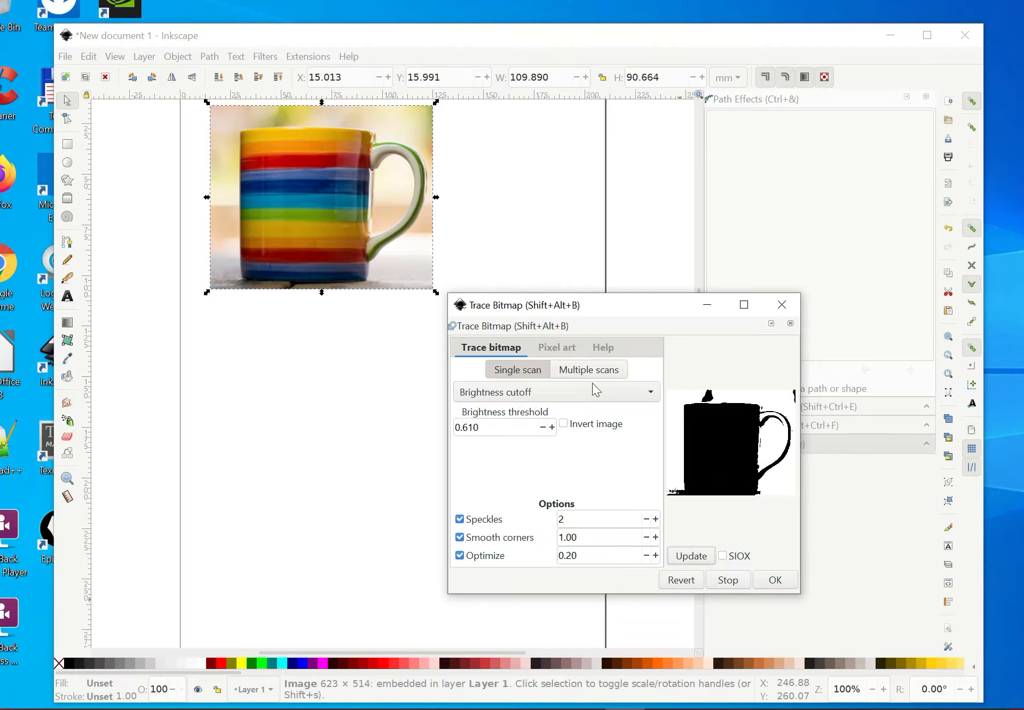
# Trace the mug photo with single-scan Edge detection and move the traced outline below the photo.
pyautogui.click(650, 395)
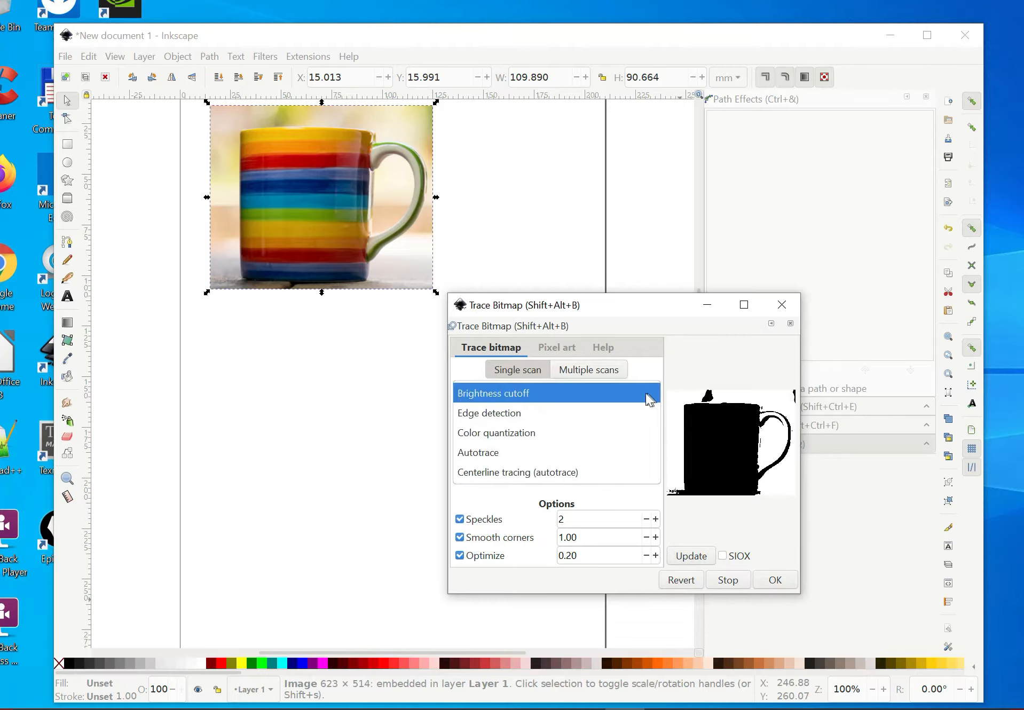
pyautogui.click(506, 416)
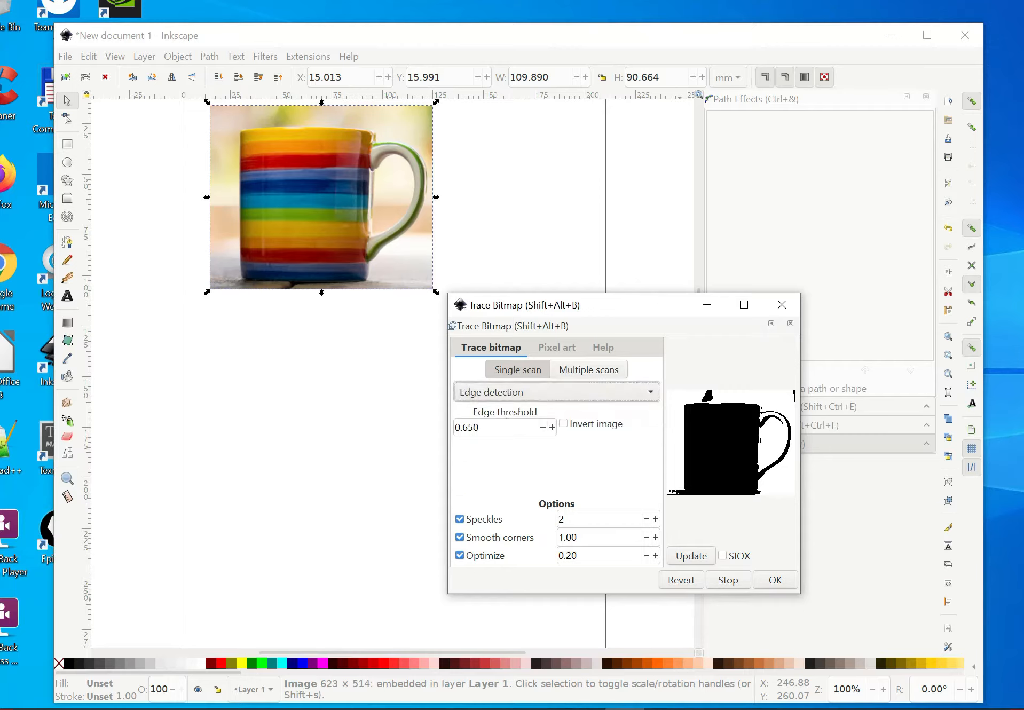
pyautogui.click(697, 560)
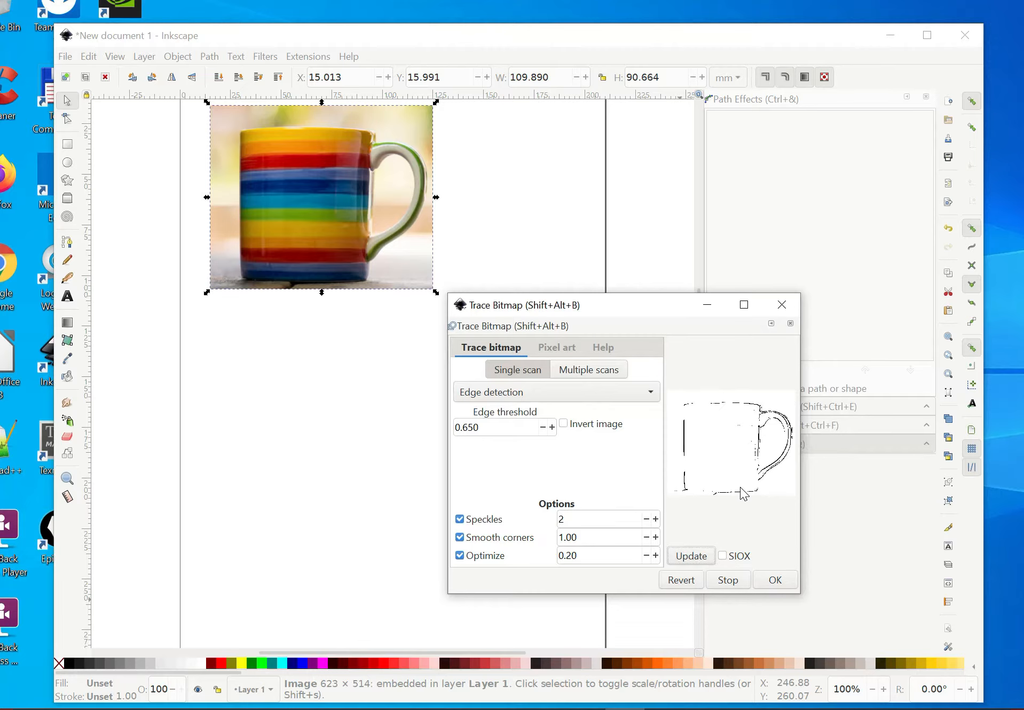
pyautogui.click(776, 582)
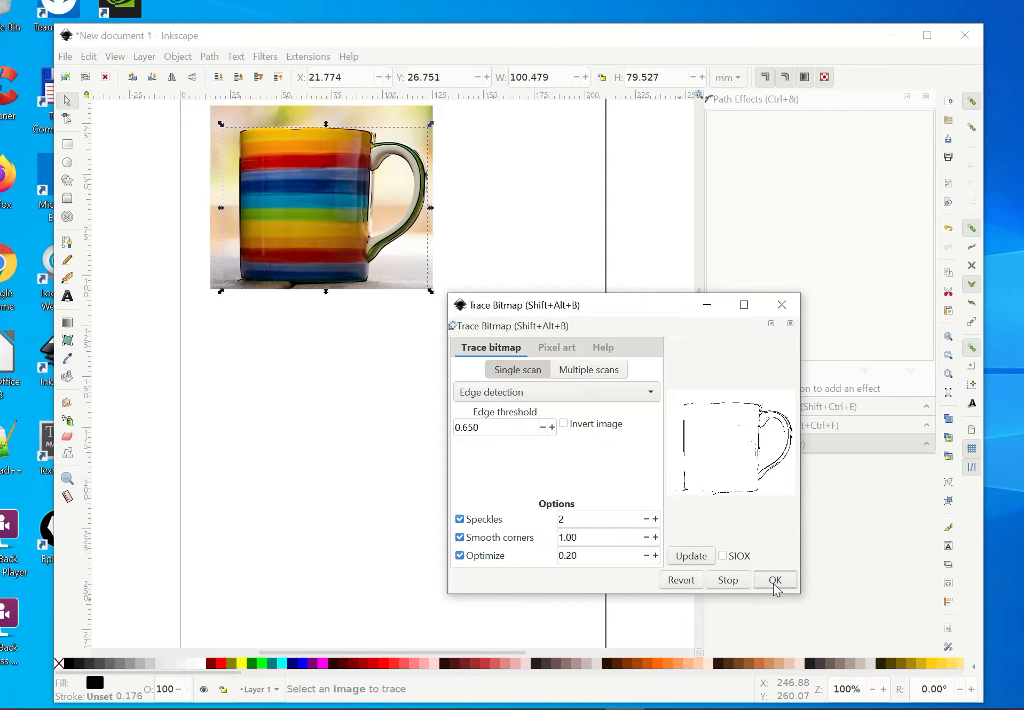
pyautogui.moveTo(633, 311); pyautogui.dragTo(806, 287)
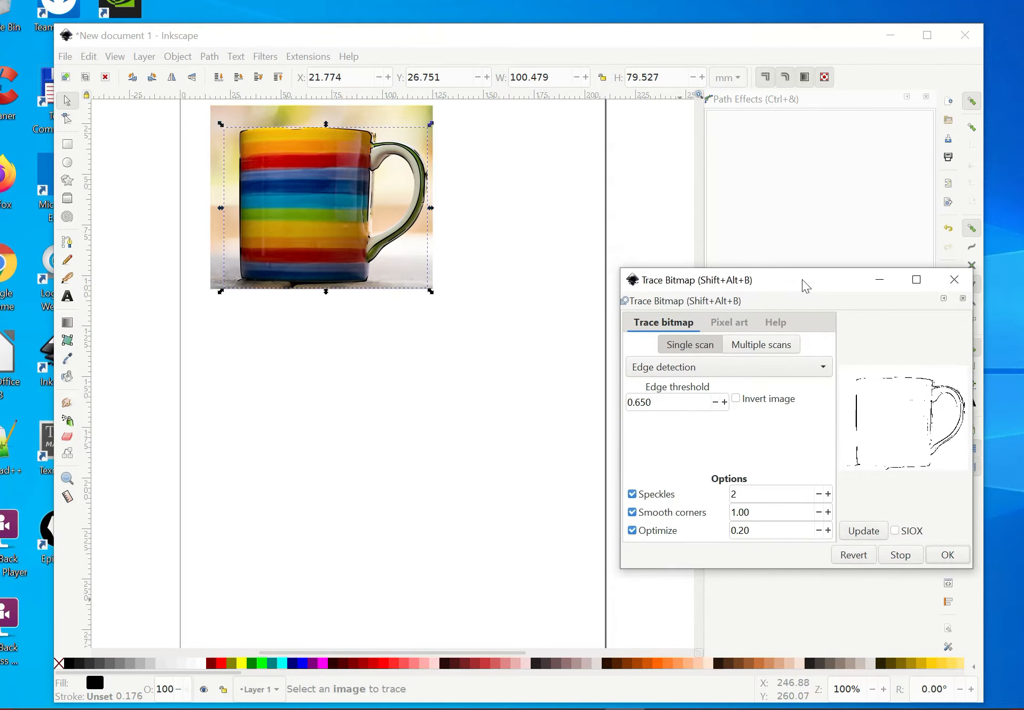
pyautogui.moveTo(309, 288); pyautogui.dragTo(297, 476)
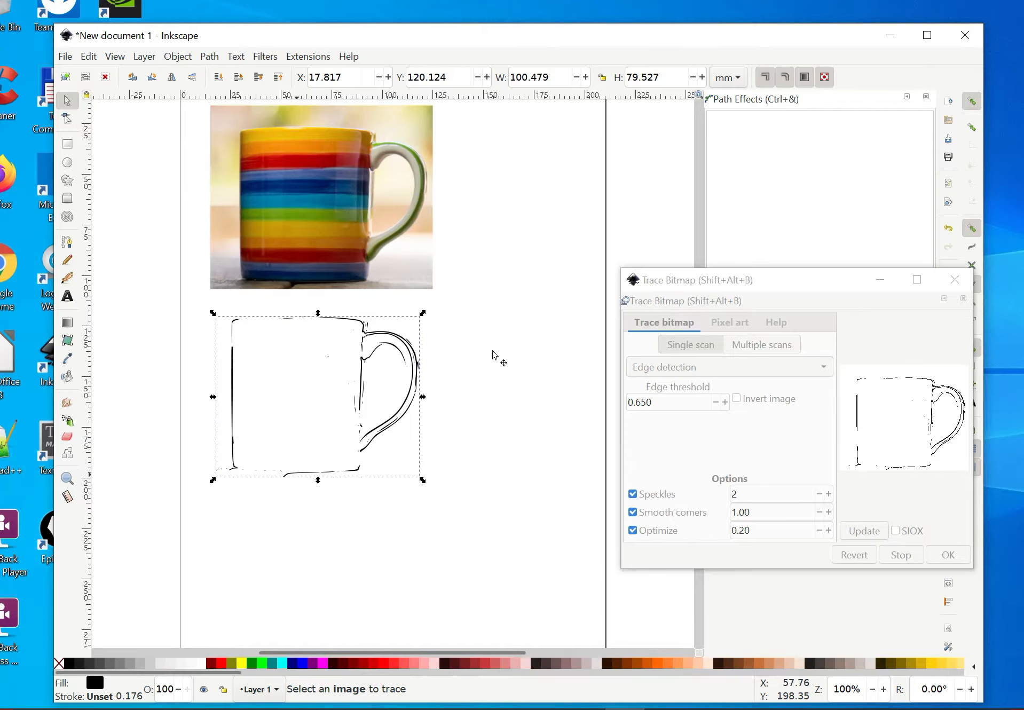
# Switch the single-scan trace method to Color quantization, select the mug photo and close the Trace Bitmap dialog.
pyautogui.click(746, 275)
pyautogui.moveTo(746, 275)
pyautogui.mouseDown()
pyautogui.moveTo(618, 243)
pyautogui.moveTo(603, 259)
pyautogui.mouseUp()
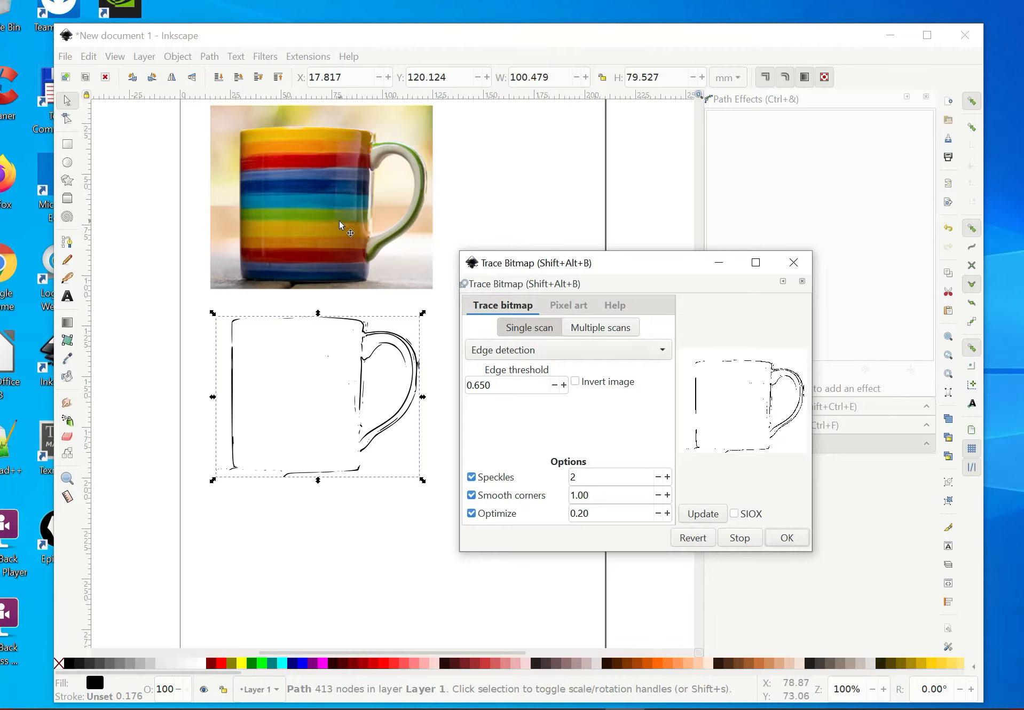
pyautogui.click(664, 353)
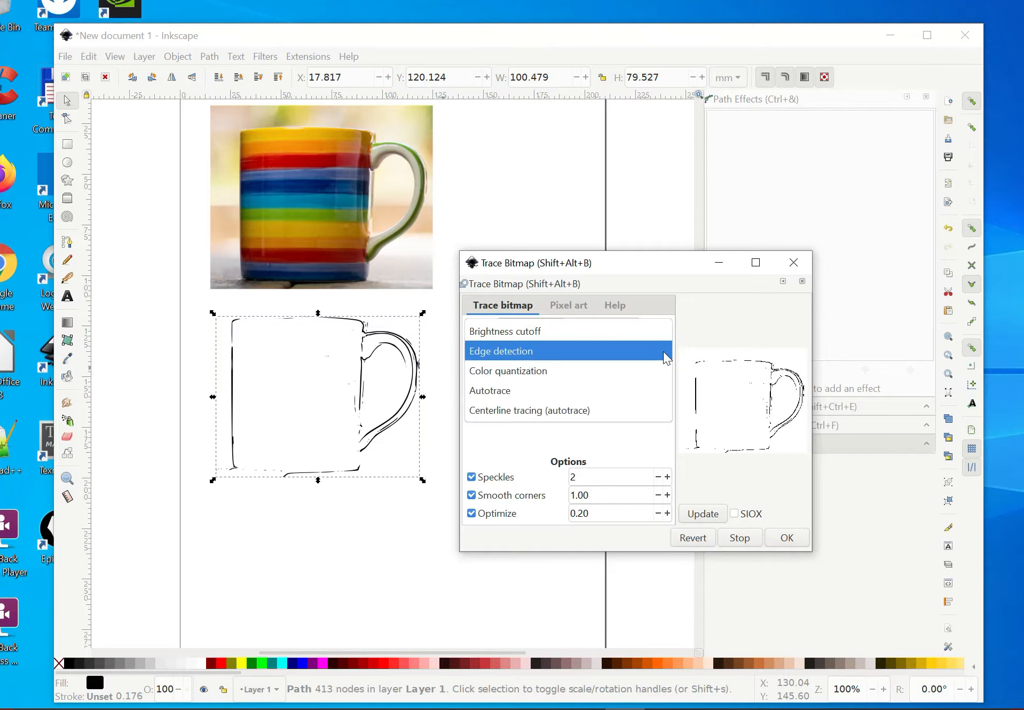
pyautogui.click(571, 370)
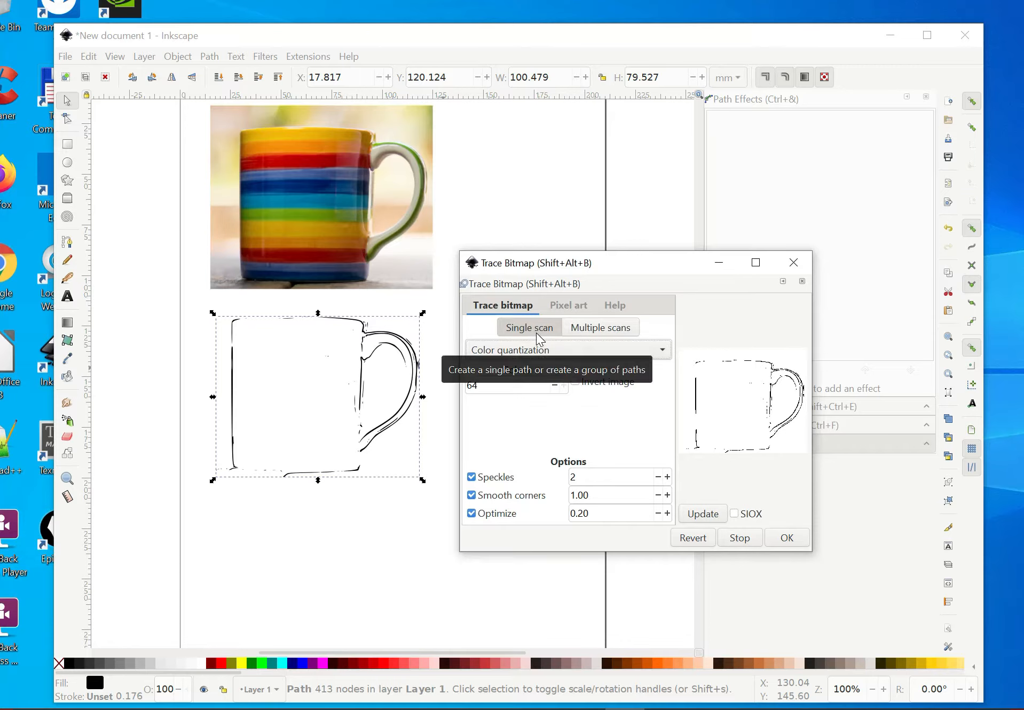
pyautogui.click(299, 234)
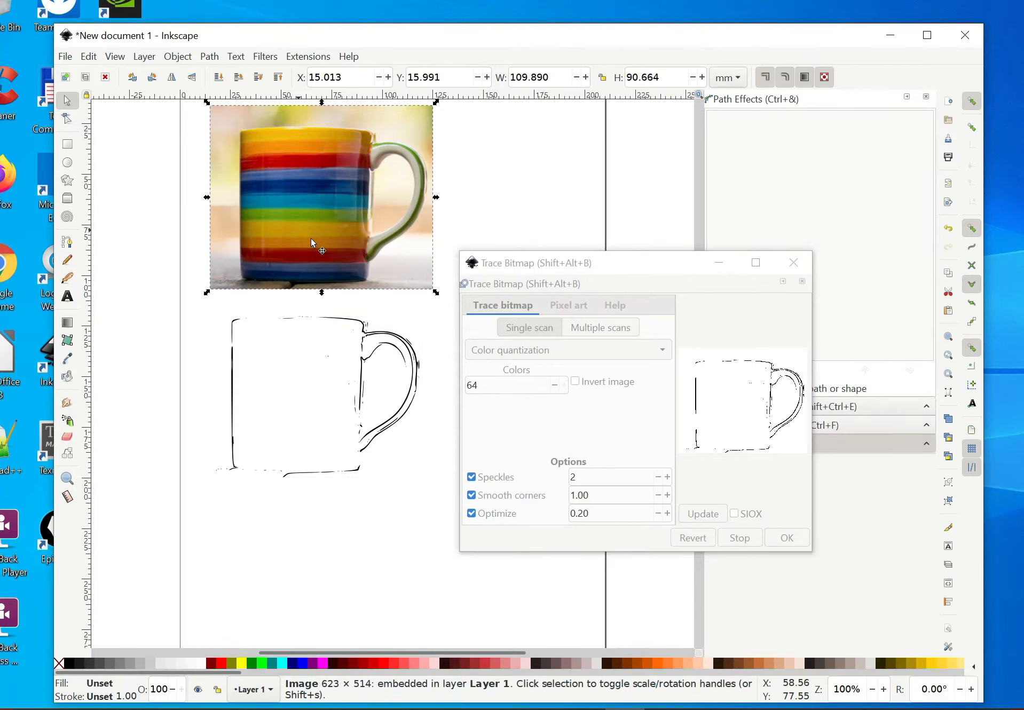
pyautogui.click(526, 332)
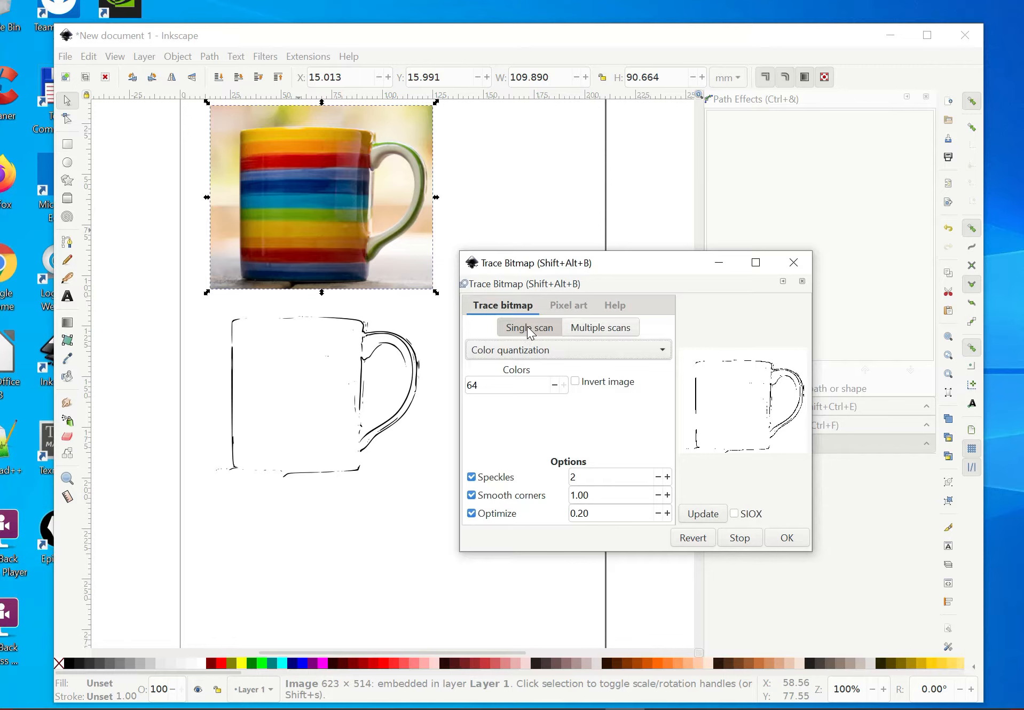
pyautogui.click(793, 262)
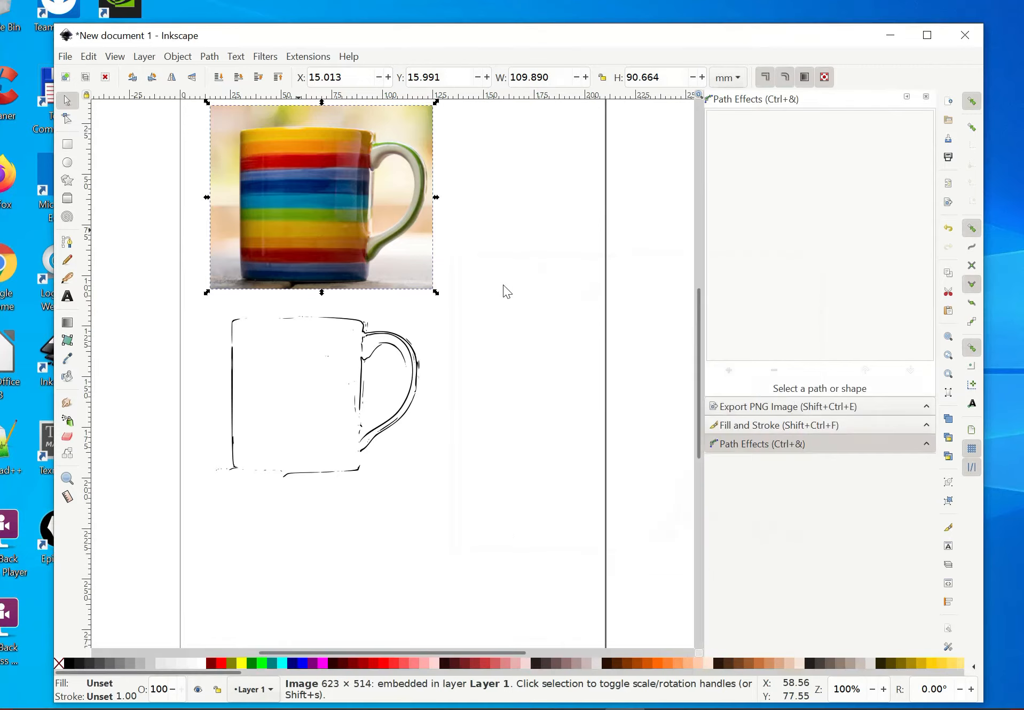
# Reopen Trace Bitmap for the mug photo and preview the Color quantization trace, both without and with the image inverted.
pyautogui.click(305, 187)
pyautogui.rightClick(297, 165)
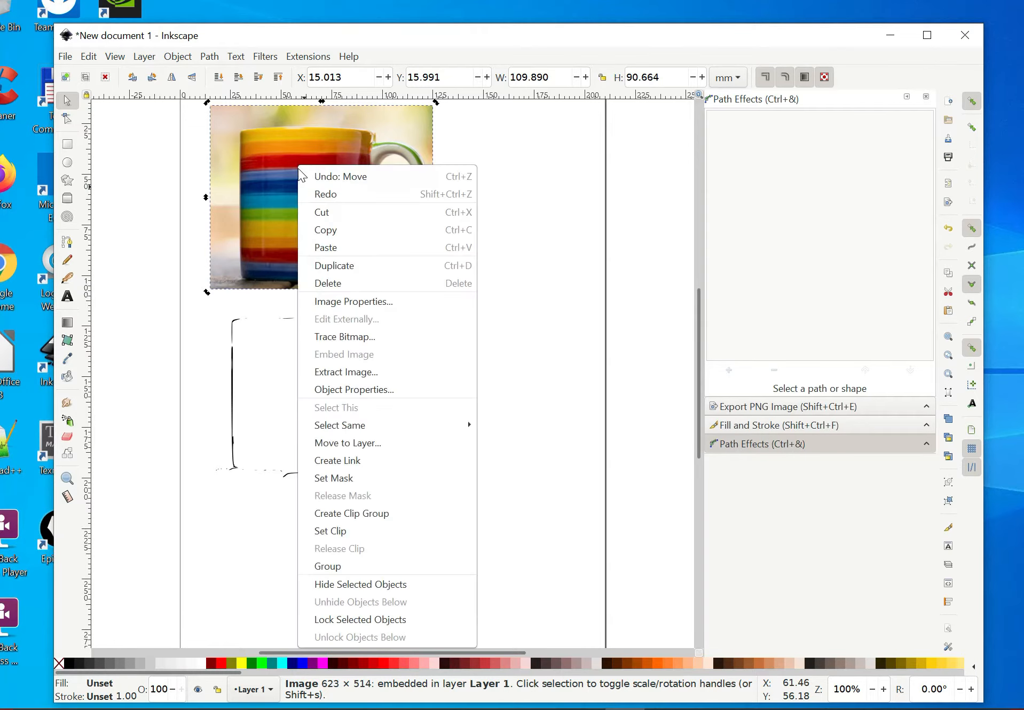
pyautogui.click(339, 338)
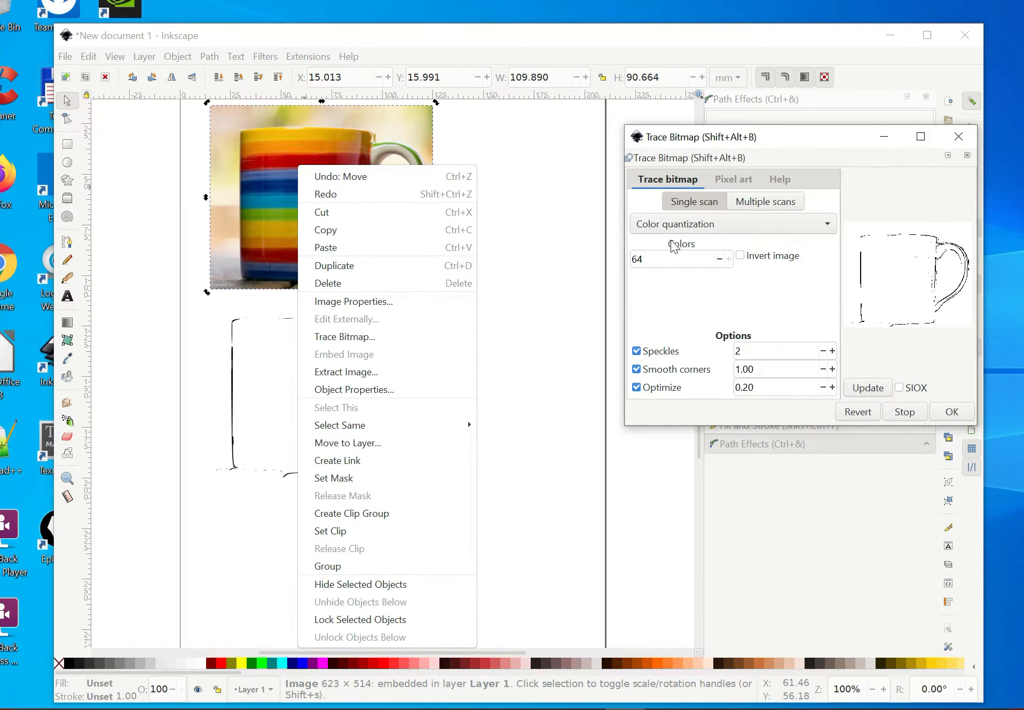
pyautogui.moveTo(772, 137)
pyautogui.mouseDown()
pyautogui.moveTo(764, 148)
pyautogui.moveTo(618, 185)
pyautogui.moveTo(678, 169)
pyautogui.mouseUp()
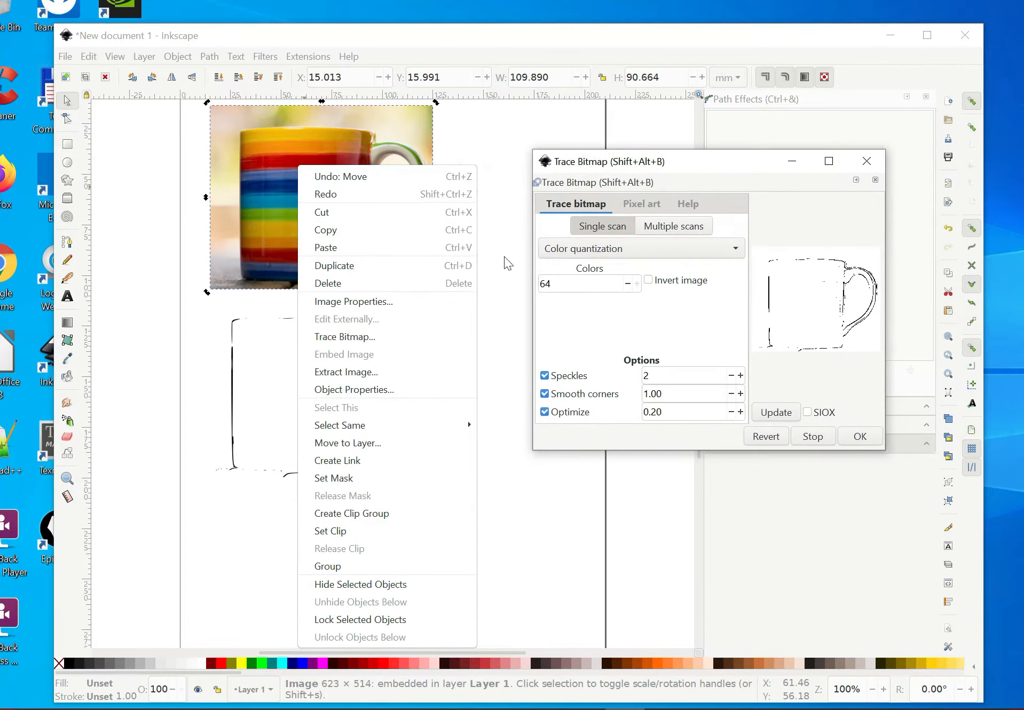
pyautogui.click(274, 213)
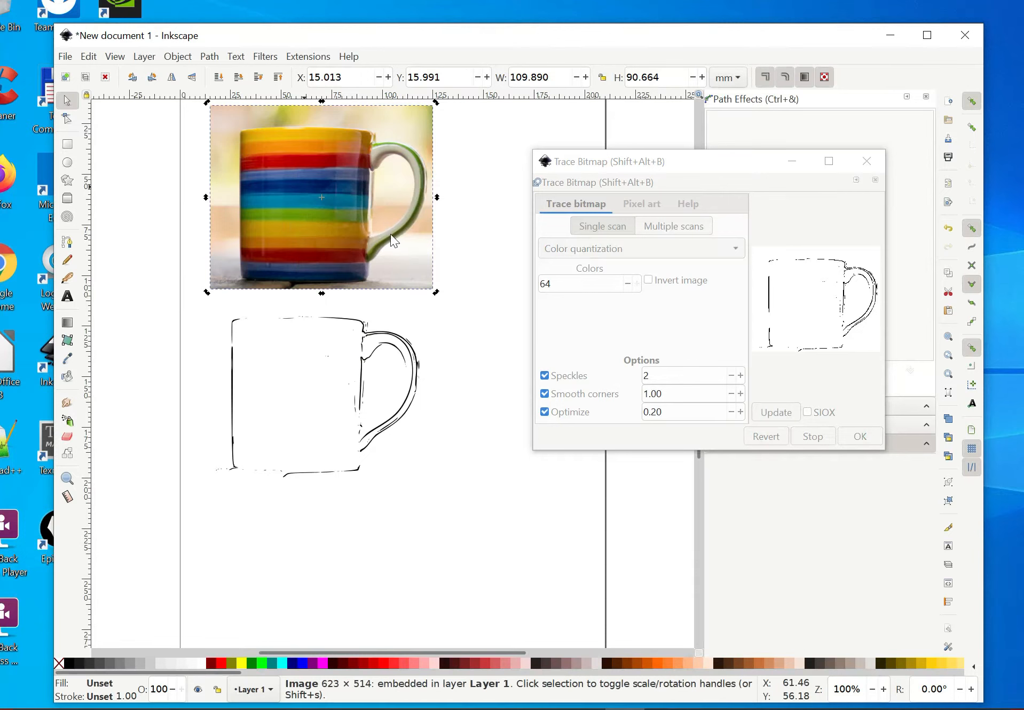
pyautogui.click(608, 226)
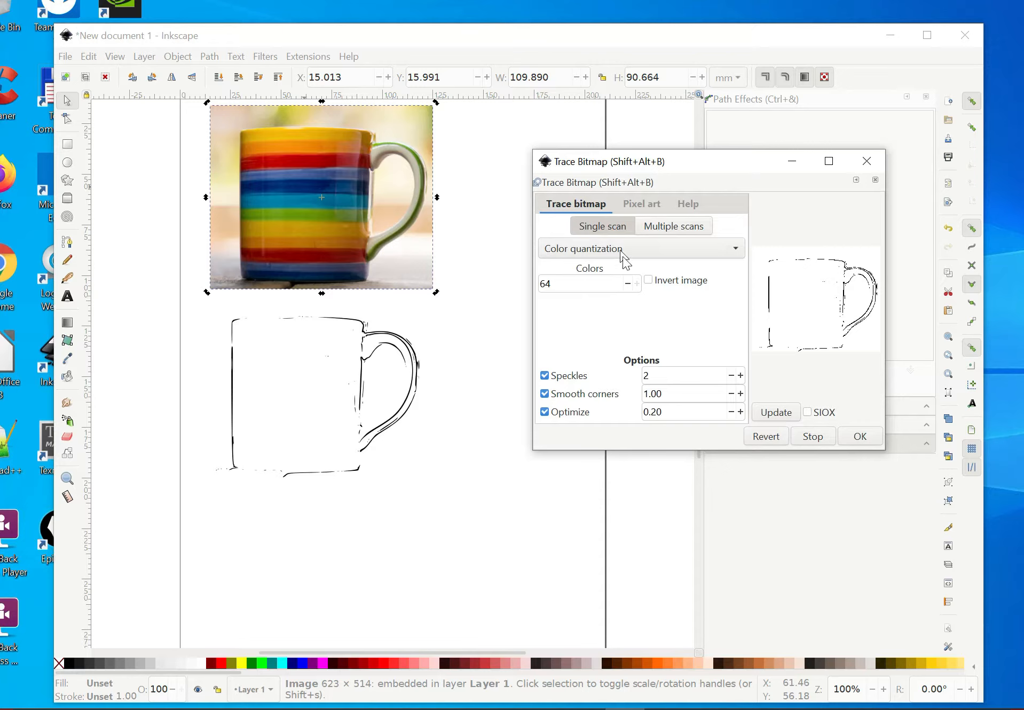
pyautogui.click(774, 414)
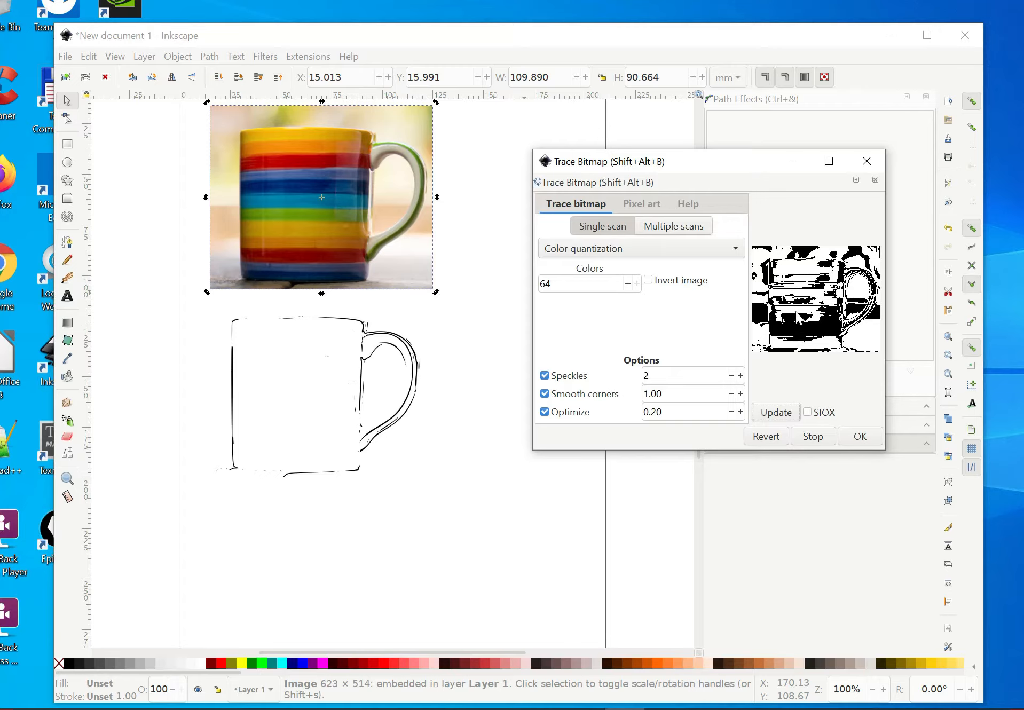
pyautogui.click(650, 281)
pyautogui.click(775, 414)
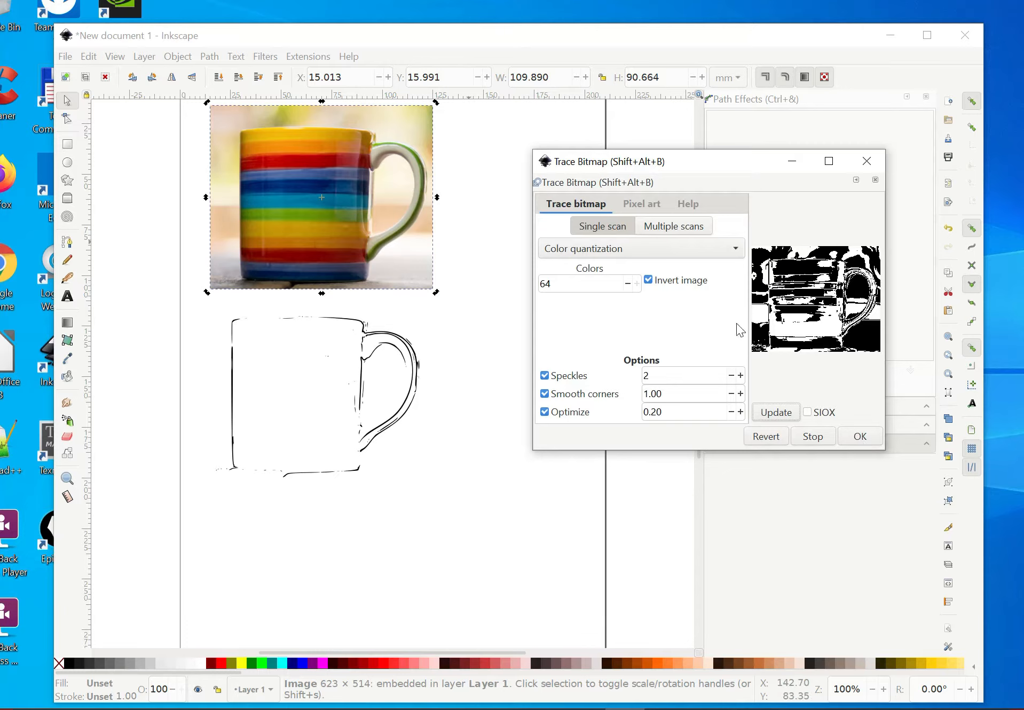
# Preview the mug photo with the Autotrace method and close the Trace Bitmap dialog.
pyautogui.click(736, 251)
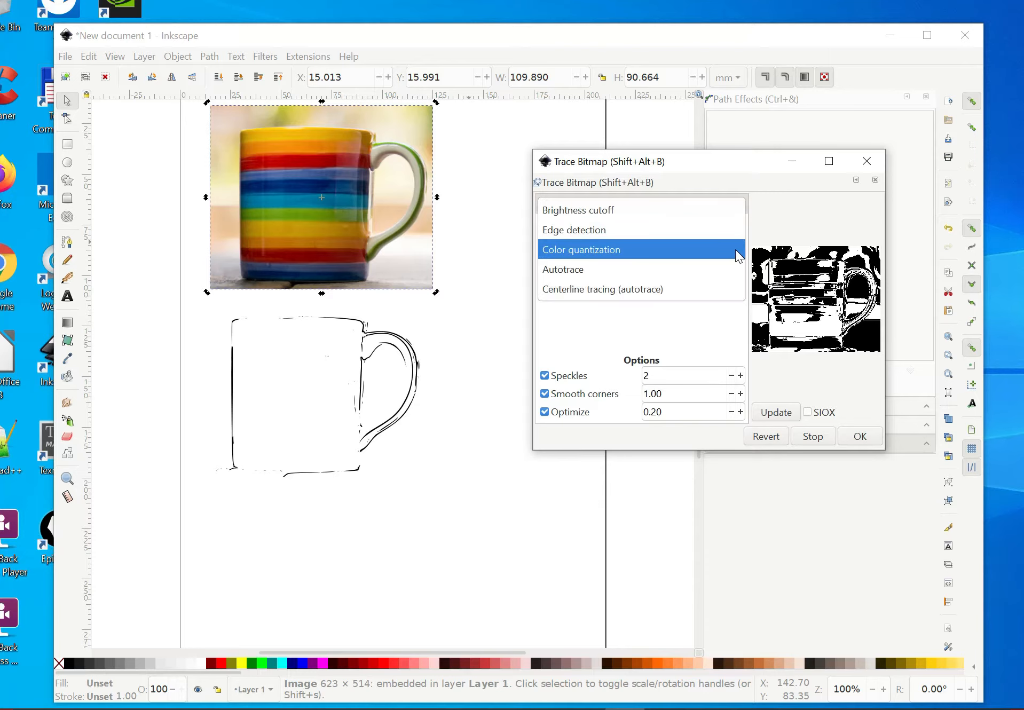
pyautogui.click(597, 275)
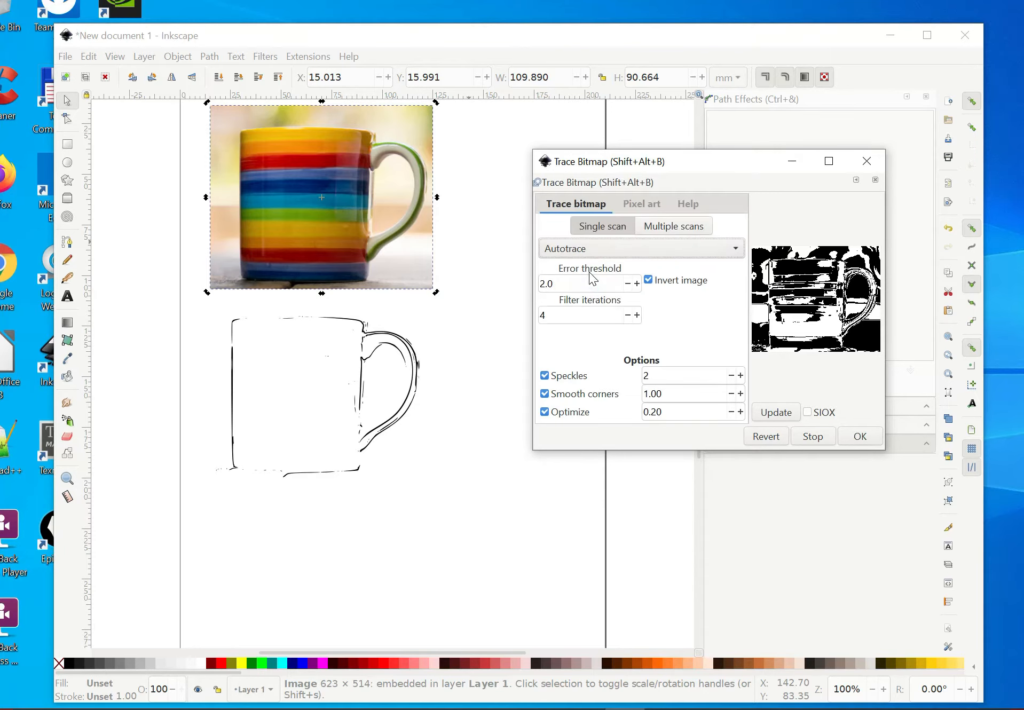
pyautogui.click(770, 416)
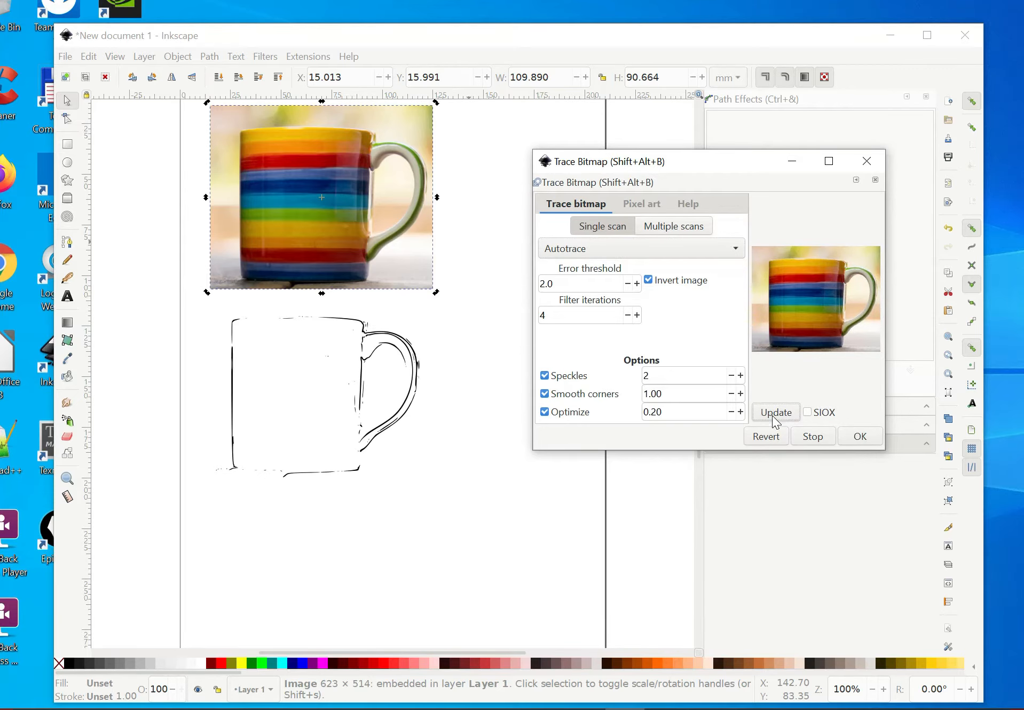
pyautogui.click(866, 161)
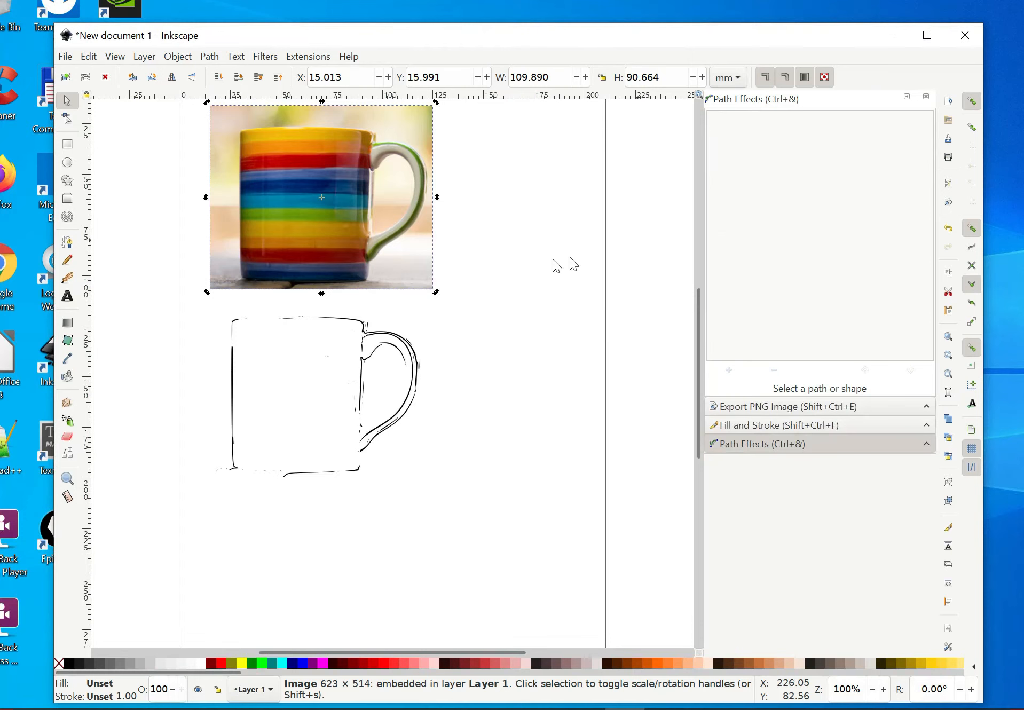
# Trace the mug photo with the single-scan Autotrace method, keeping error threshold 2.0, filter iterations 4 and the image inverted.
pyautogui.rightClick(328, 198)
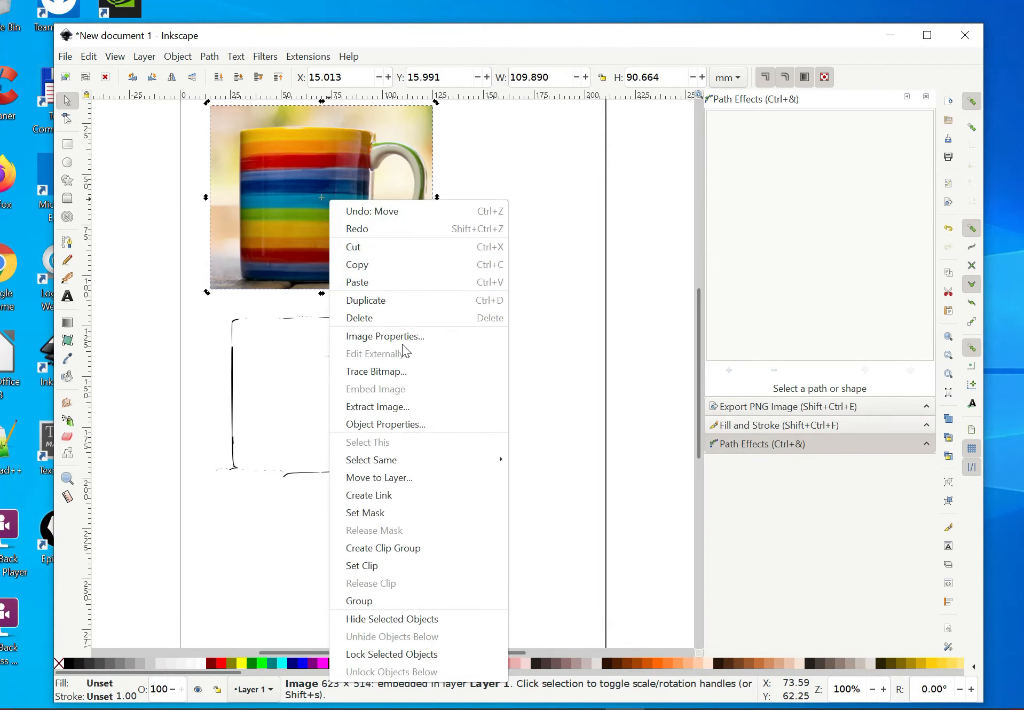
pyautogui.click(392, 373)
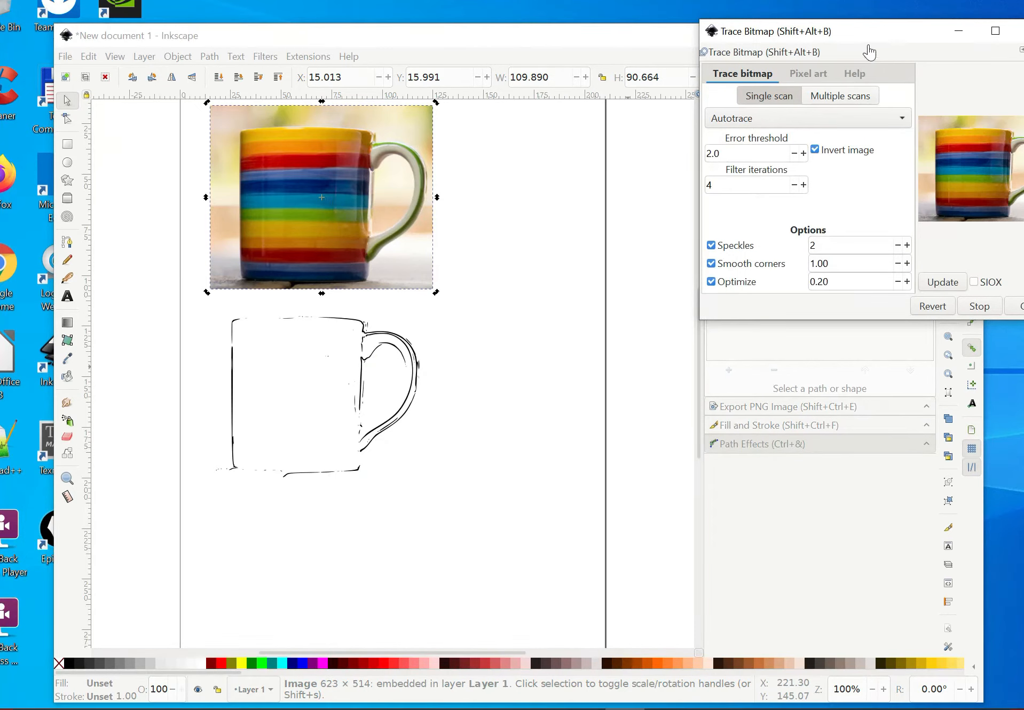
pyautogui.moveTo(870, 55)
pyautogui.mouseDown()
pyautogui.moveTo(652, 226)
pyautogui.moveTo(646, 212)
pyautogui.mouseUp()
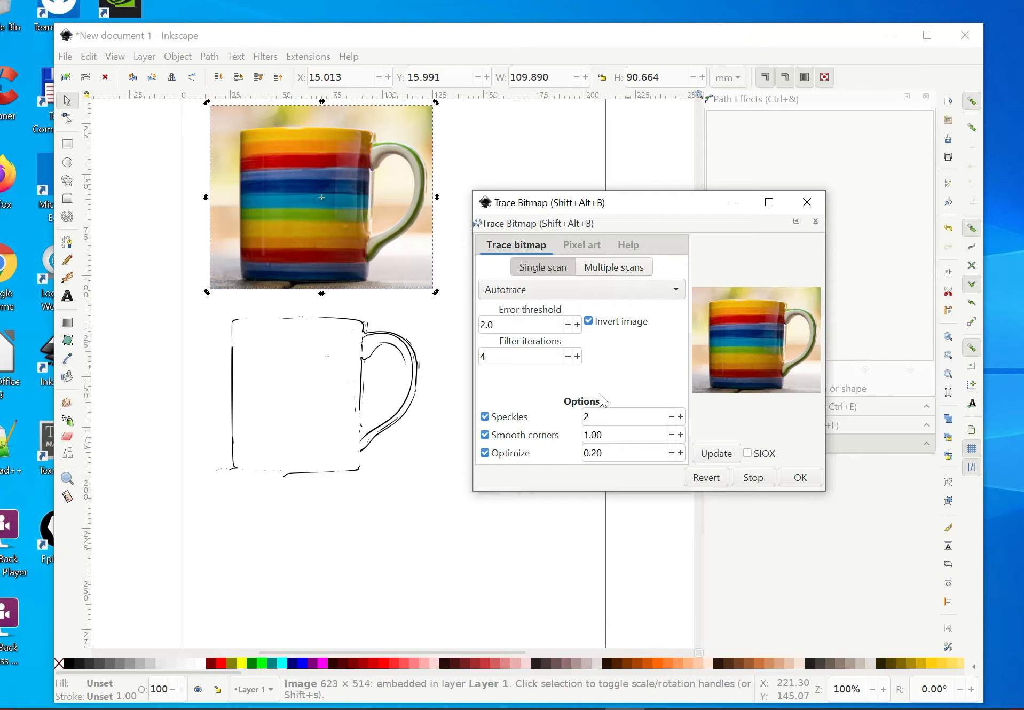
pyautogui.click(714, 458)
pyautogui.click(715, 457)
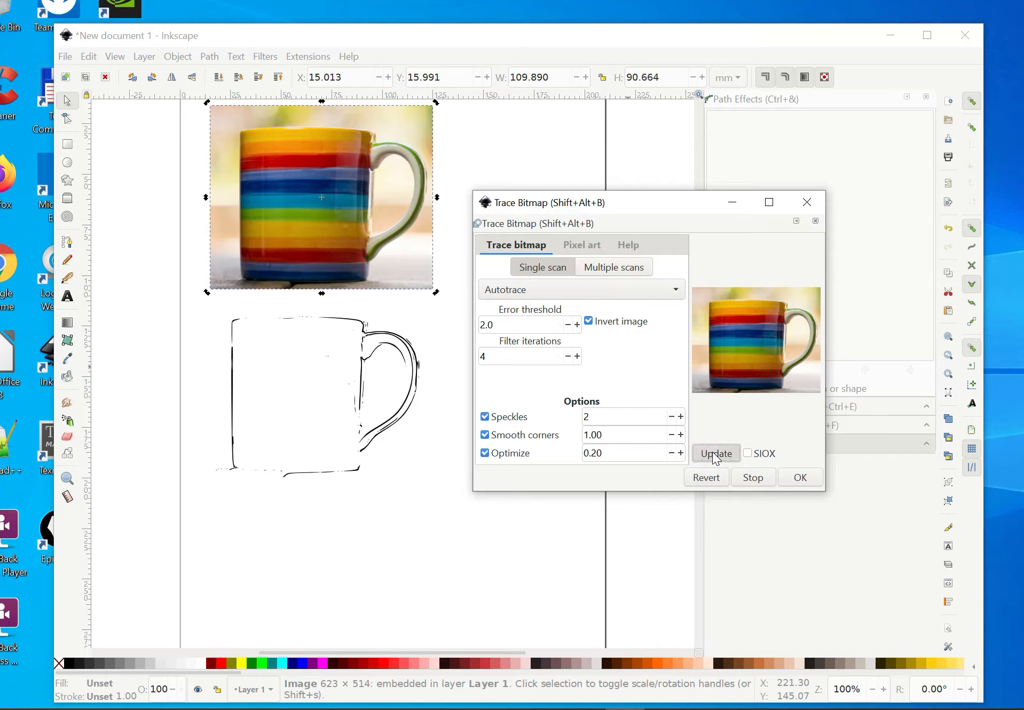
pyautogui.click(797, 477)
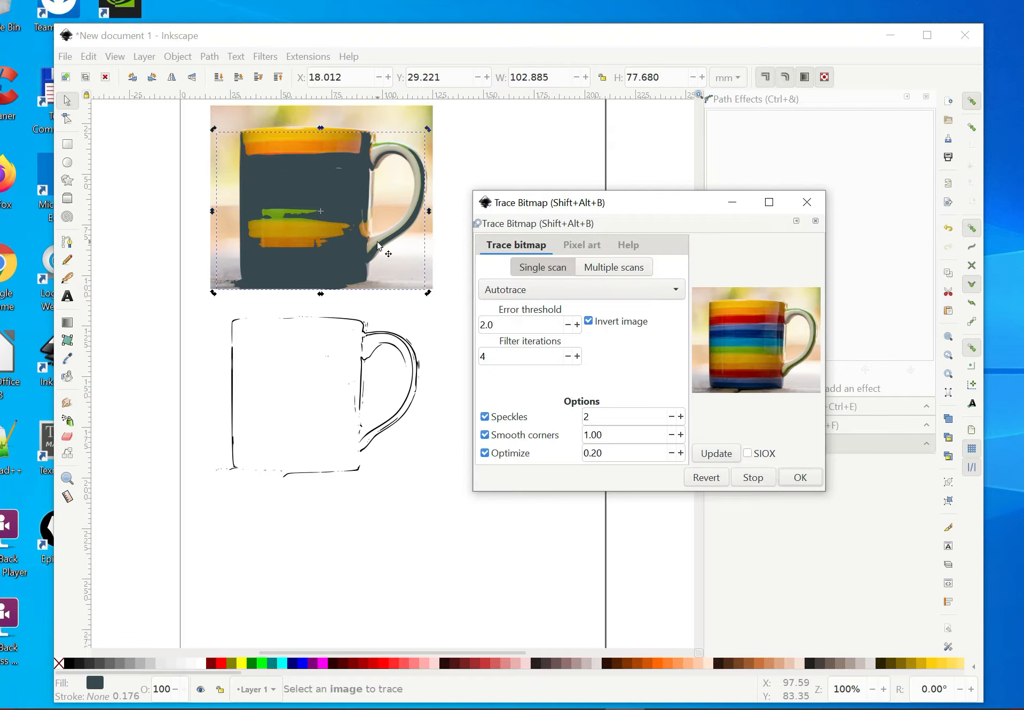
# Move the dark Autotrace result off the photo to the lower part of the page, below the edge-detection outline.
pyautogui.click(281, 176)
pyautogui.moveTo(251, 291); pyautogui.dragTo(201, 461)
pyautogui.moveTo(232, 502); pyautogui.dragTo(324, 625)
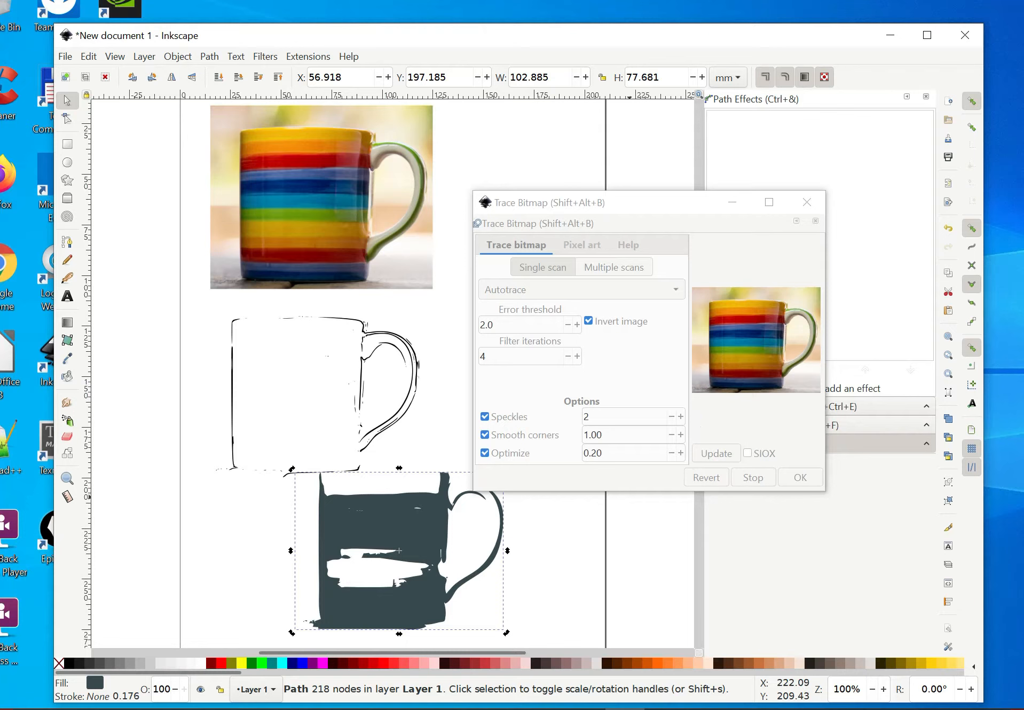
# Trace the mug photo with the single-scan Centerline tracing (autotrace) method.
pyautogui.click(563, 270)
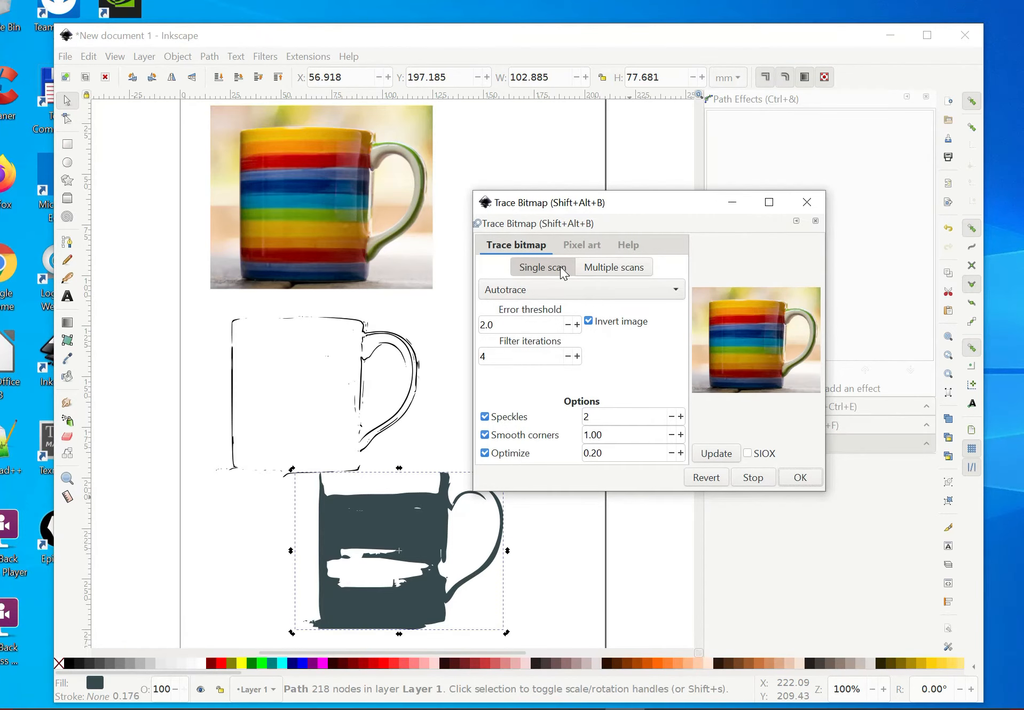
pyautogui.click(597, 290)
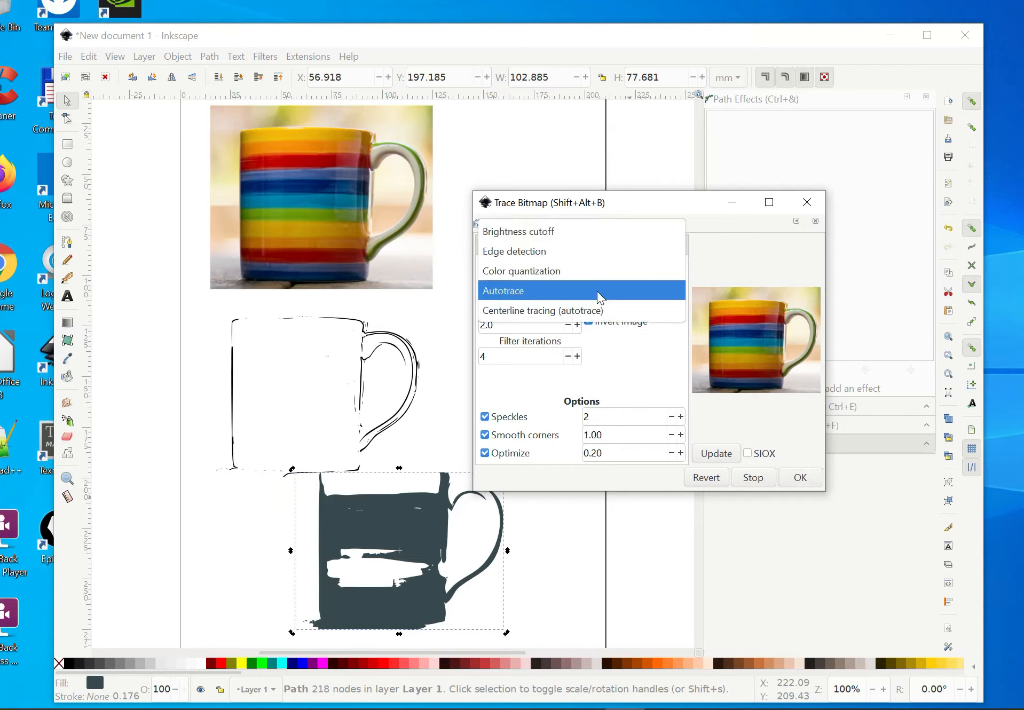
pyautogui.click(573, 311)
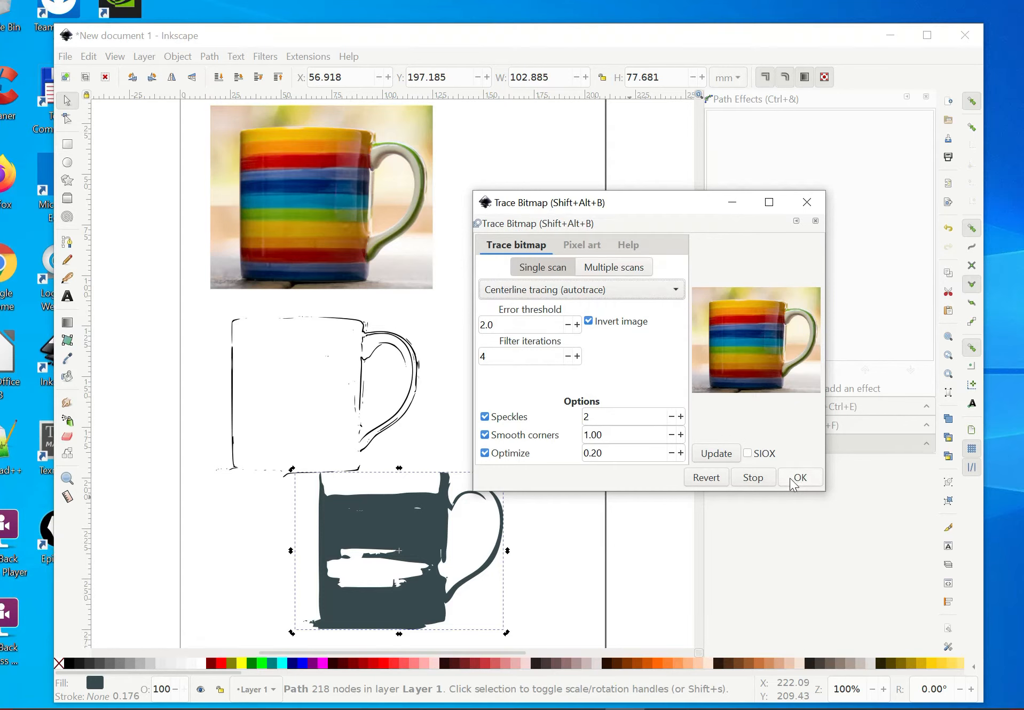
pyautogui.click(709, 453)
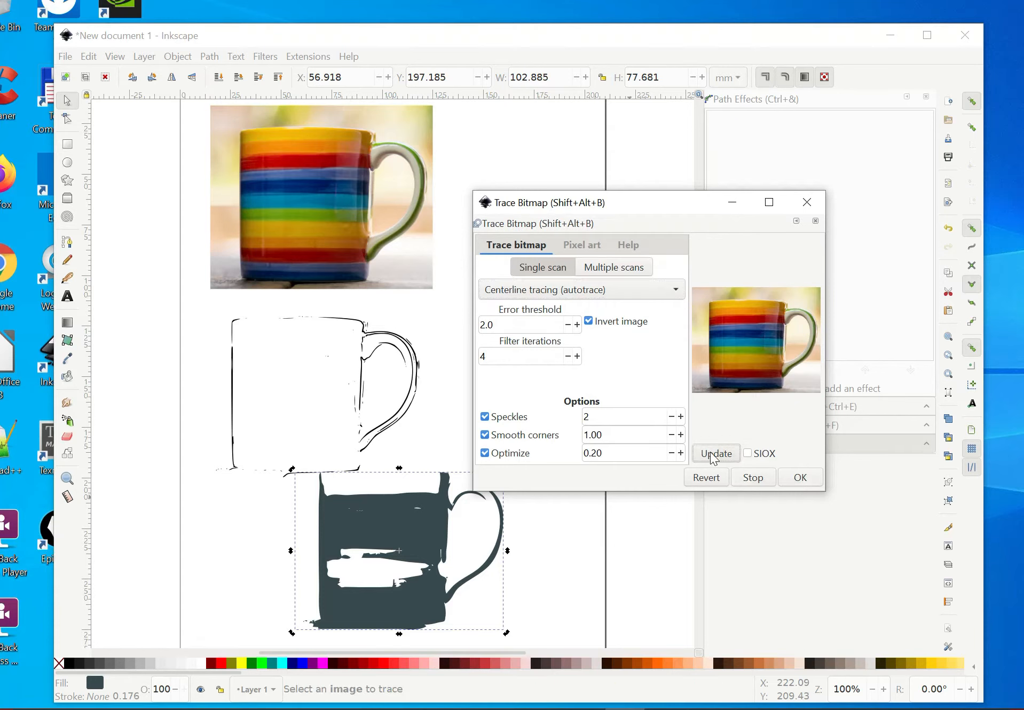
pyautogui.click(351, 223)
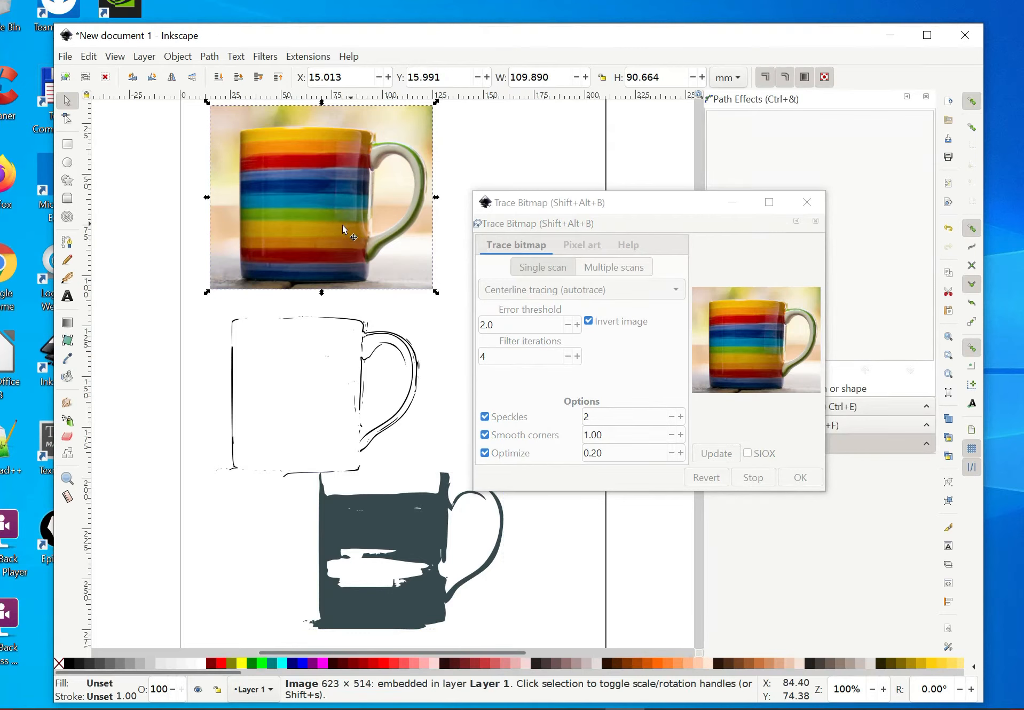
pyautogui.click(543, 267)
pyautogui.click(726, 453)
pyautogui.click(800, 477)
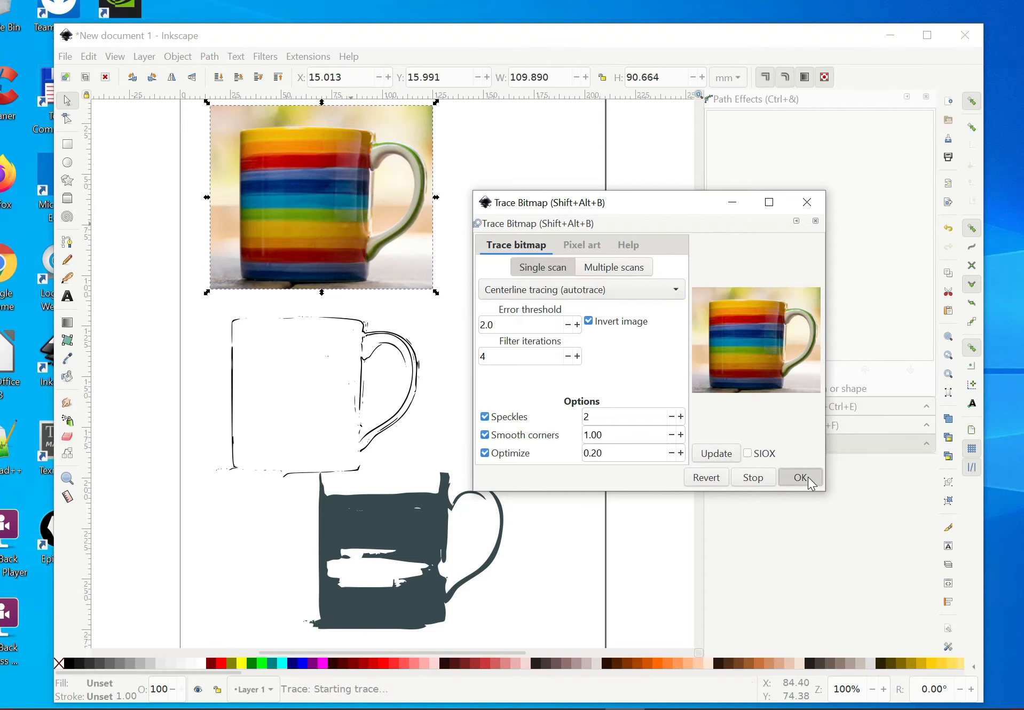
# Move the mug photo off the page, clear of its centerline trace, and close the Trace Bitmap dialog.
pyautogui.moveTo(242, 367)
pyautogui.mouseDown()
pyautogui.moveTo(228, 318)
pyautogui.moveTo(180, 305)
pyautogui.moveTo(38, 311)
pyautogui.moveTo(81, 339)
pyautogui.mouseUp()
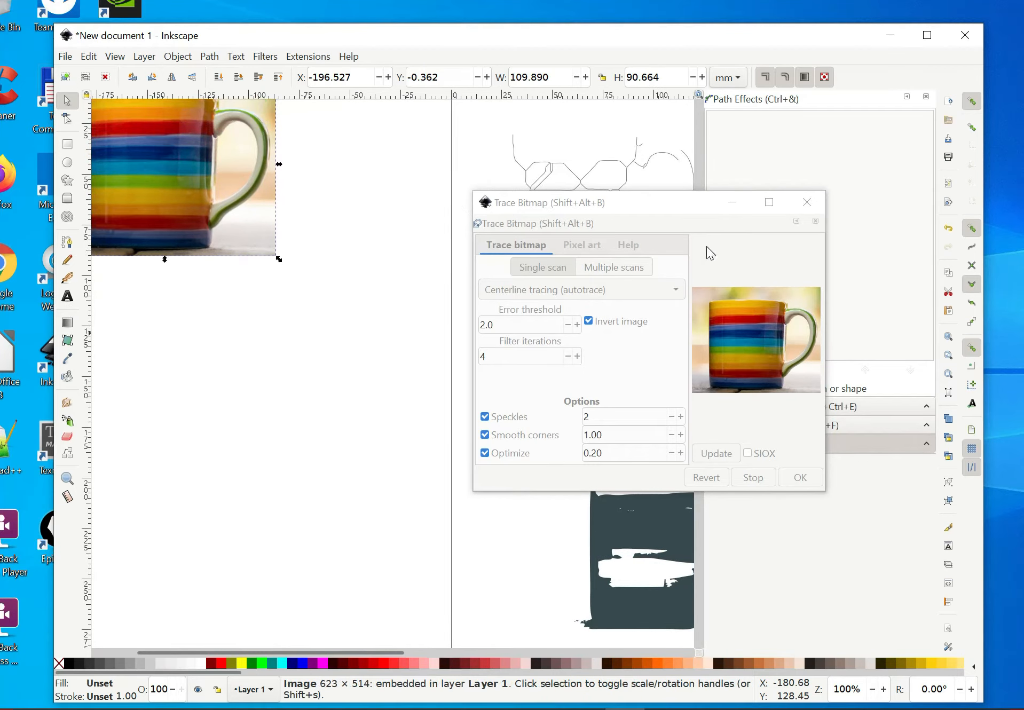
pyautogui.moveTo(688, 211); pyautogui.dragTo(714, 242)
pyautogui.moveTo(807, 235); pyautogui.dragTo(855, 269)
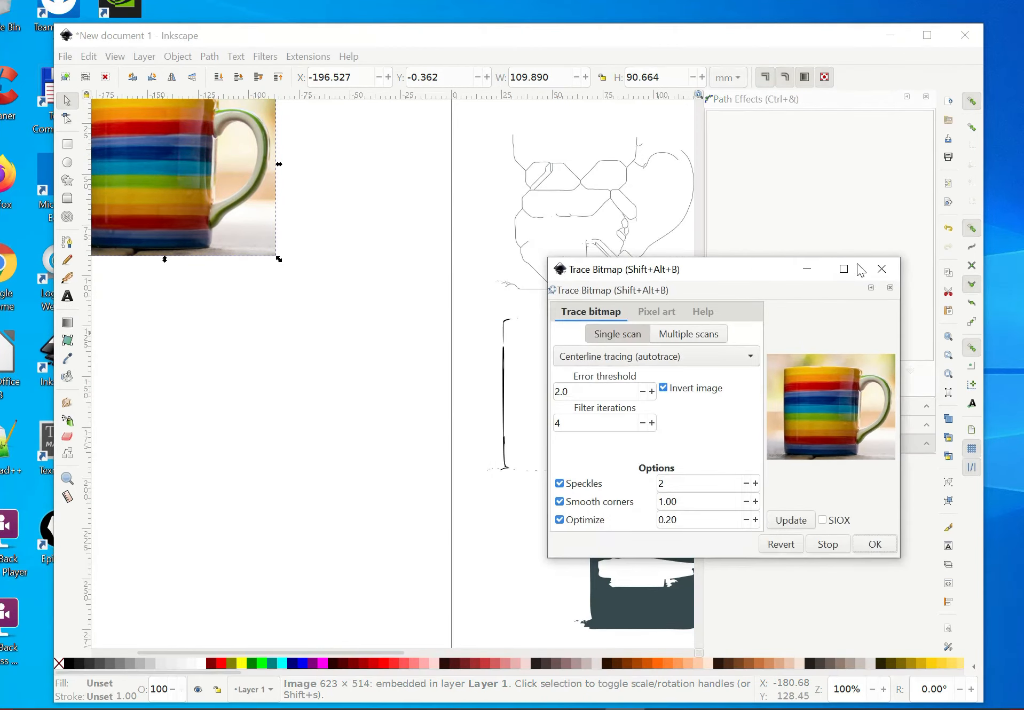
pyautogui.click(881, 268)
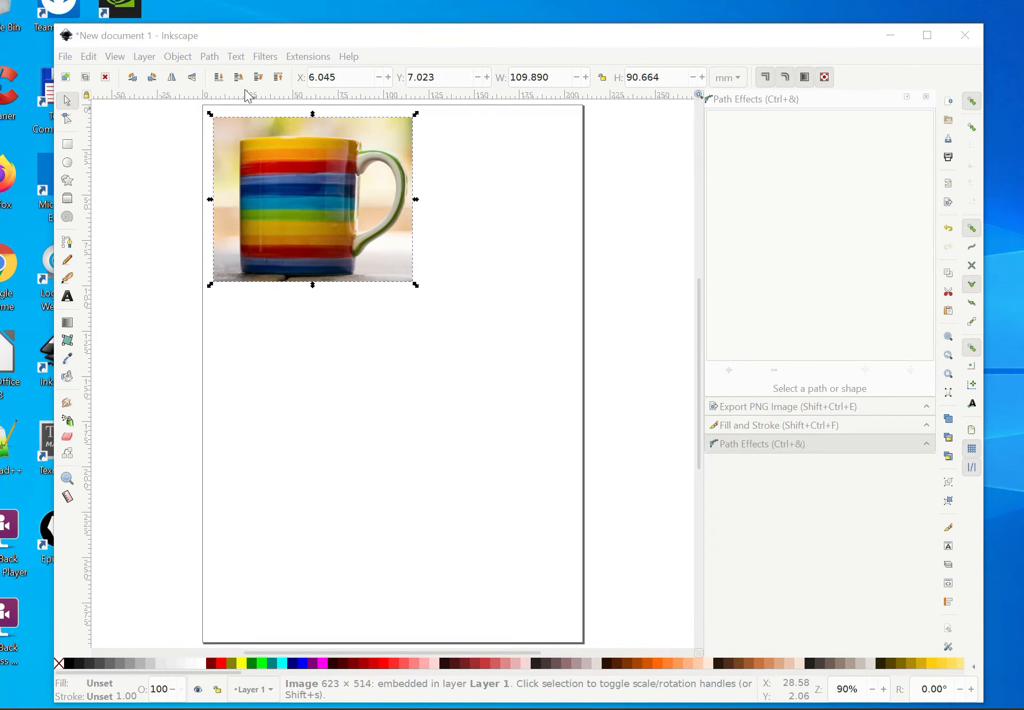
# Open Trace Bitmap for the mug photo and preview a multiple-scan Brightness steps trace with 8 scans.
pyautogui.click(211, 57)
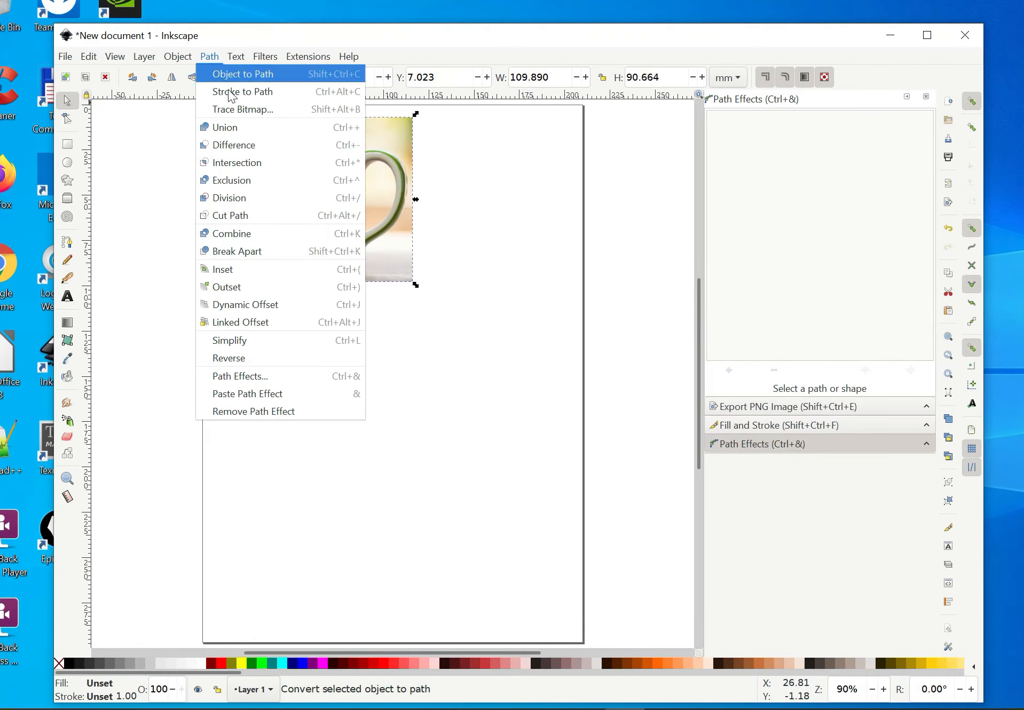
pyautogui.click(236, 110)
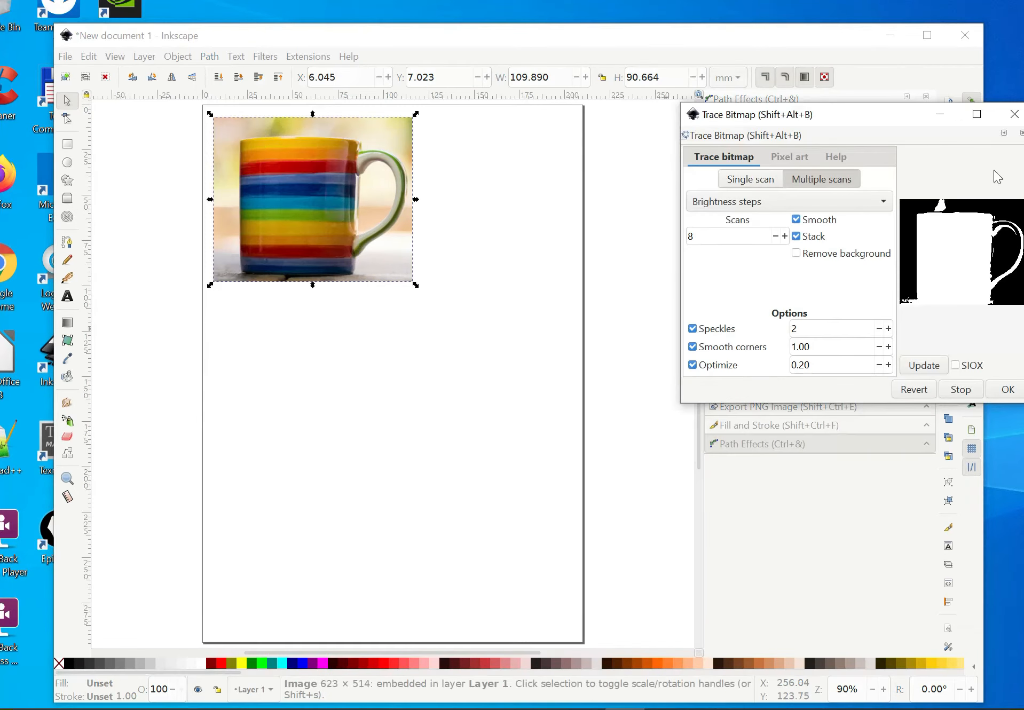
pyautogui.moveTo(876, 122)
pyautogui.mouseDown()
pyautogui.moveTo(630, 179)
pyautogui.moveTo(629, 245)
pyautogui.mouseUp()
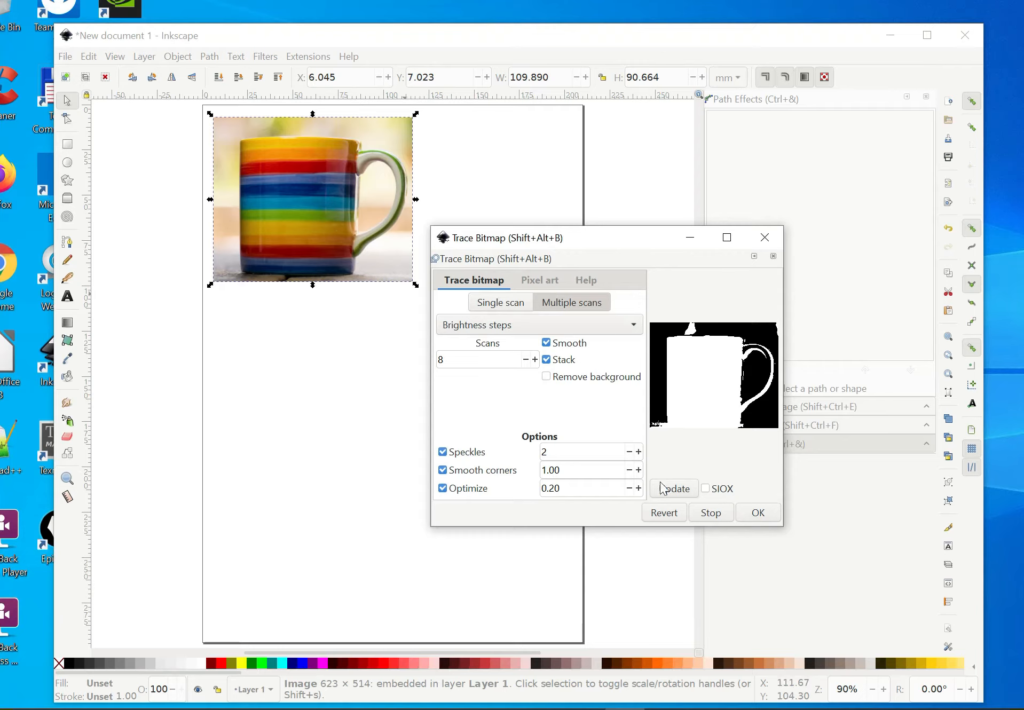
pyautogui.click(672, 489)
# Trace the mug photo with the multiple-scan Colors method at 8 scans and move the traced group directly below the photo.
pyautogui.click(597, 327)
pyautogui.click(503, 346)
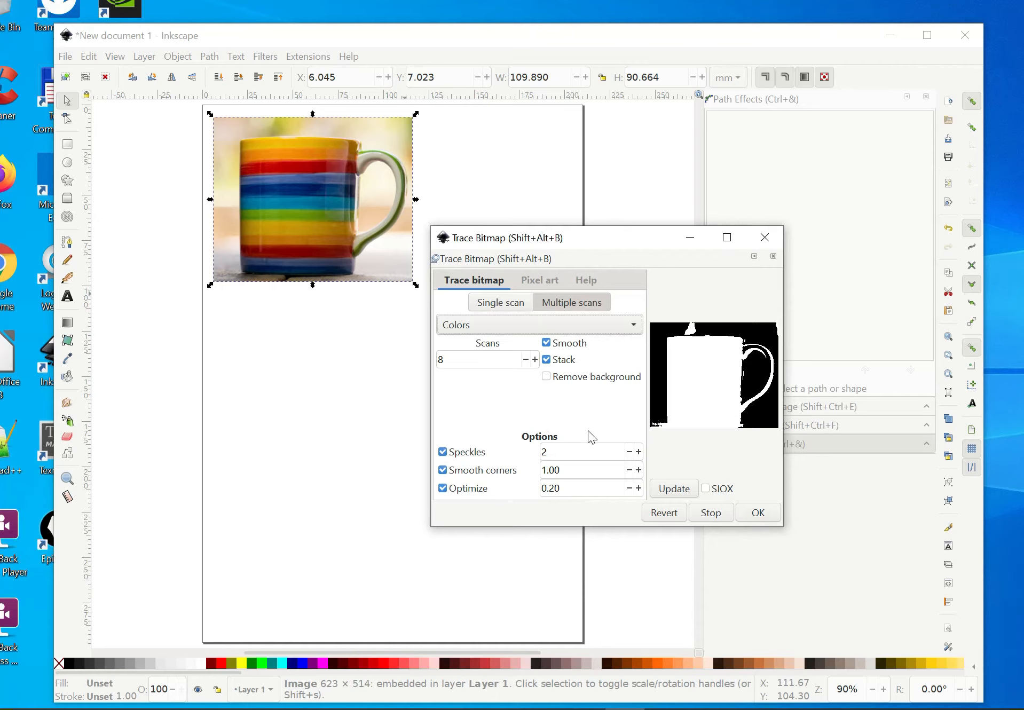
pyautogui.click(686, 494)
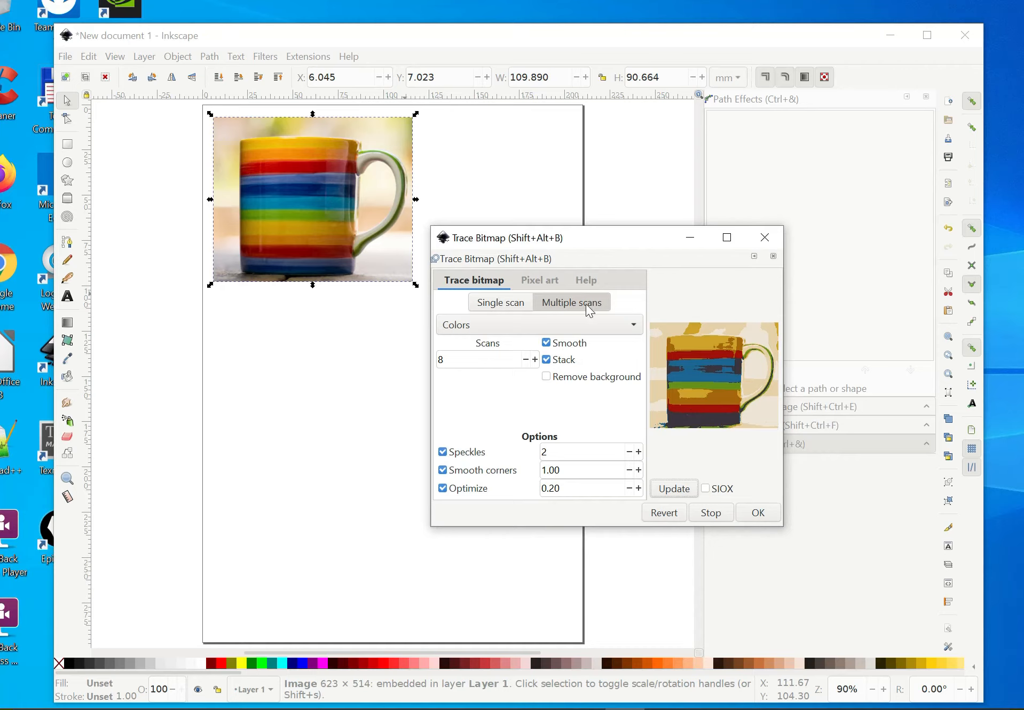
pyautogui.click(756, 516)
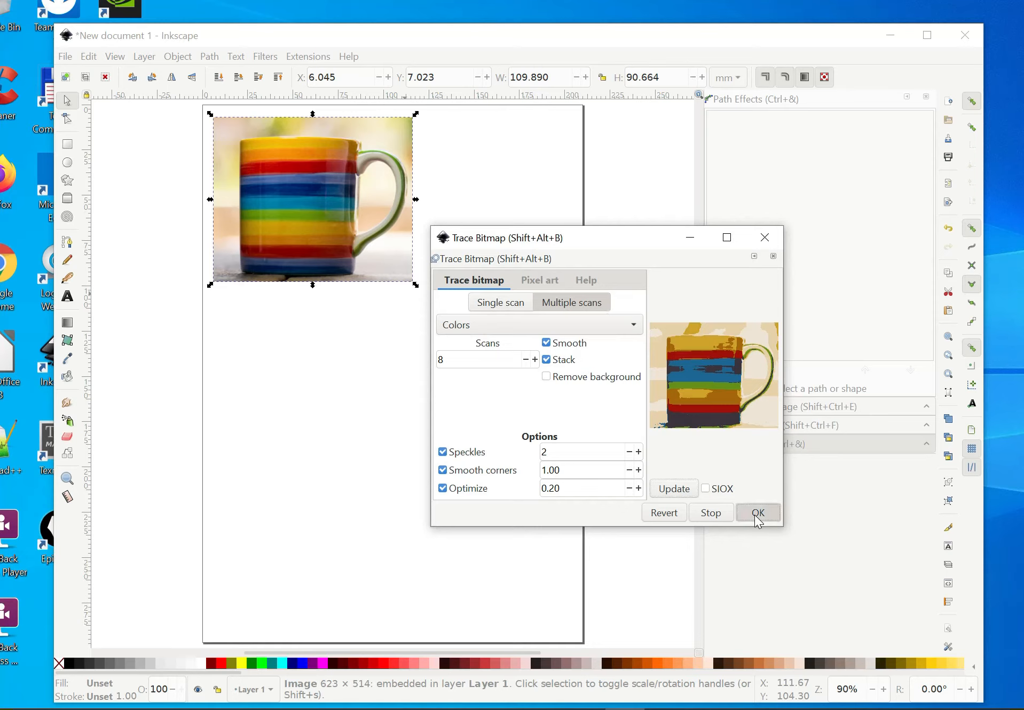
pyautogui.moveTo(327, 228); pyautogui.dragTo(320, 394)
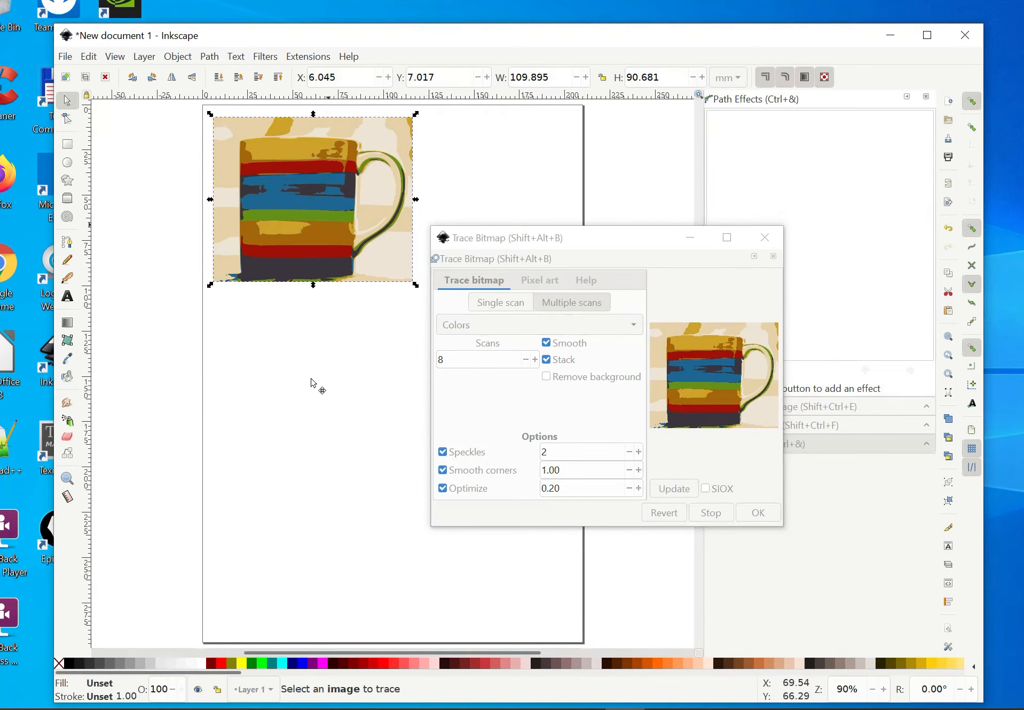
pyautogui.moveTo(318, 533); pyautogui.dragTo(315, 514)
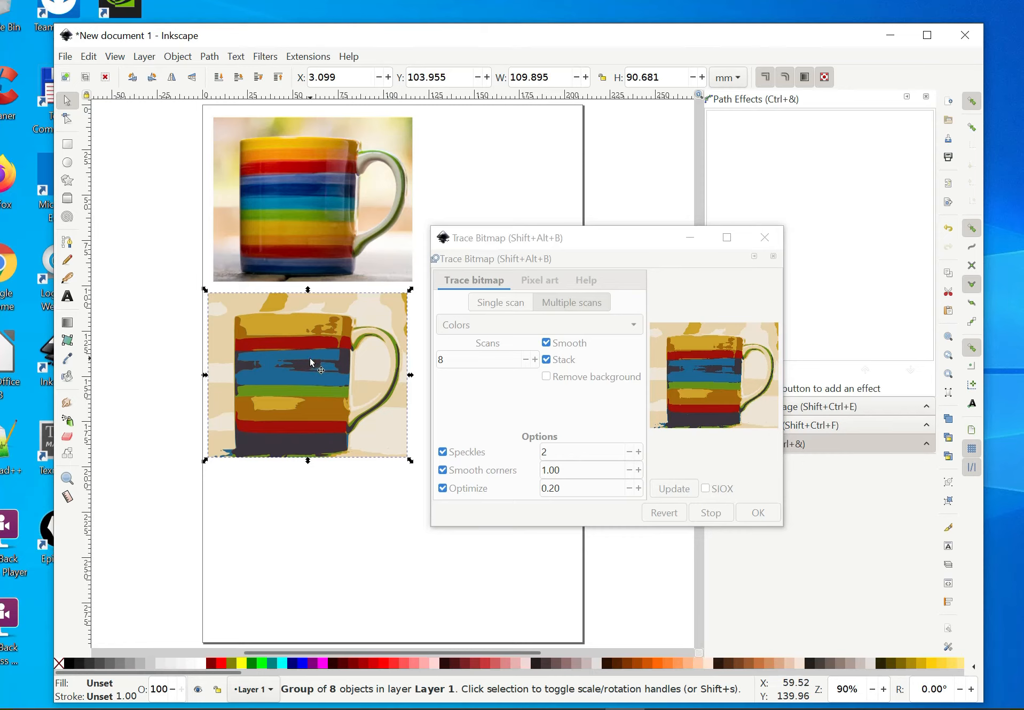
# Reshape the dark path in the traced mug's blue stripe by moving nodes, one of them to about X 46.3, Y 155.6 mm.
pyautogui.click(67, 119)
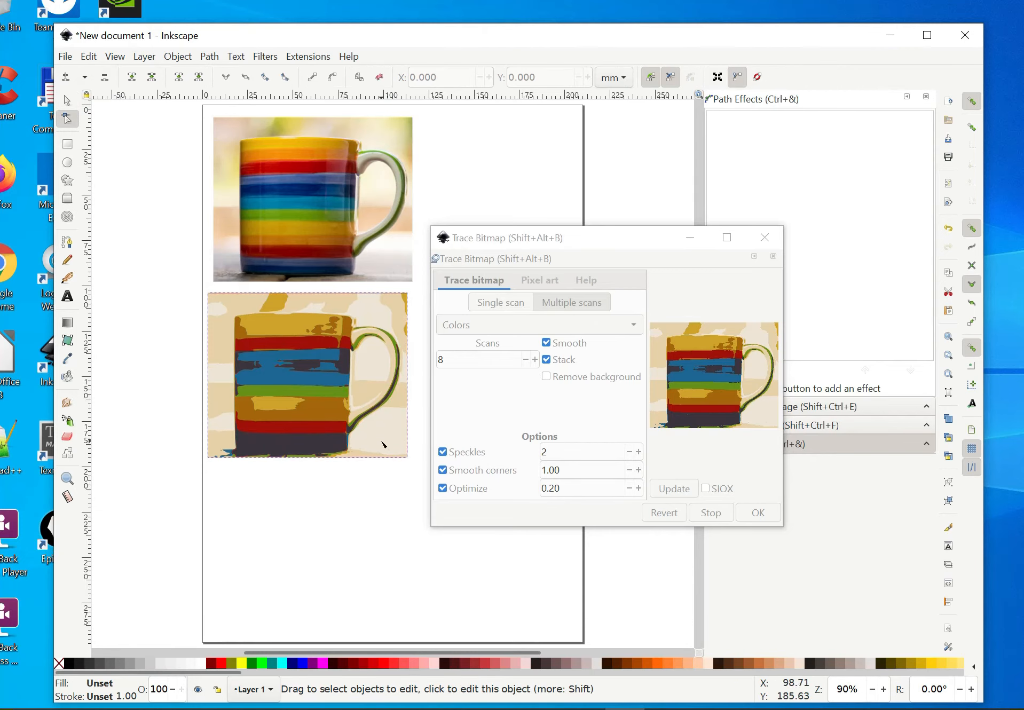
pyautogui.click(313, 363)
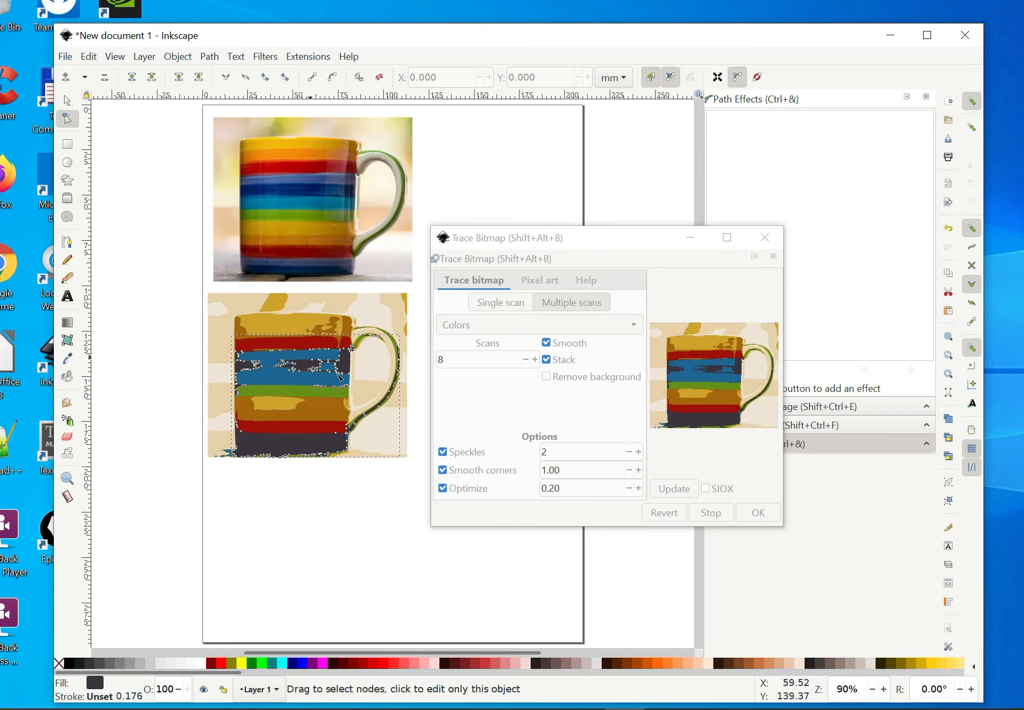
pyautogui.moveTo(339, 377)
pyautogui.mouseDown()
pyautogui.moveTo(335, 392)
pyautogui.moveTo(323, 378)
pyautogui.moveTo(312, 387)
pyautogui.moveTo(301, 377)
pyautogui.moveTo(303, 387)
pyautogui.moveTo(296, 369)
pyautogui.moveTo(286, 386)
pyautogui.mouseUp()
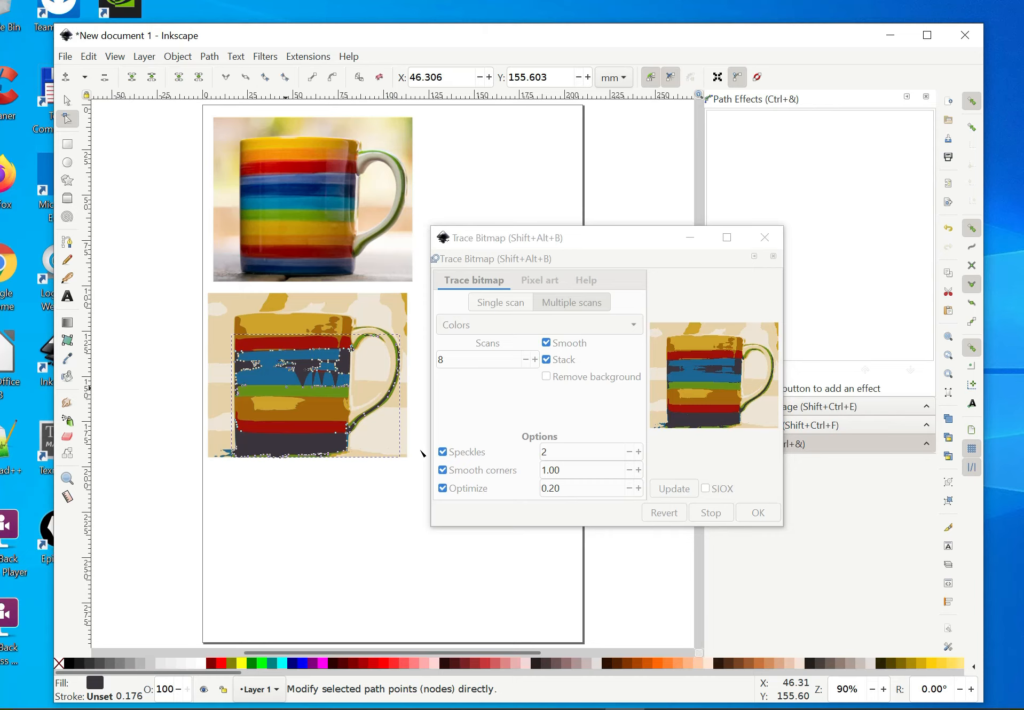
# Switch the multiple-scan method to Grays and try to preview and apply the trace with the traced path still selected.
pyautogui.click(574, 302)
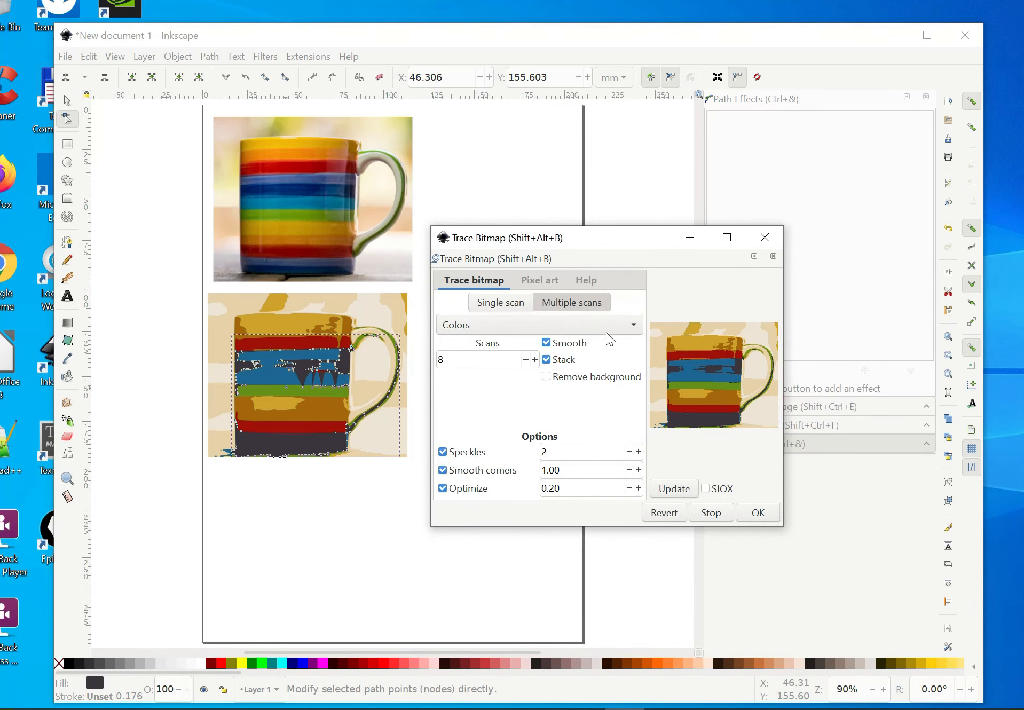
pyautogui.click(633, 327)
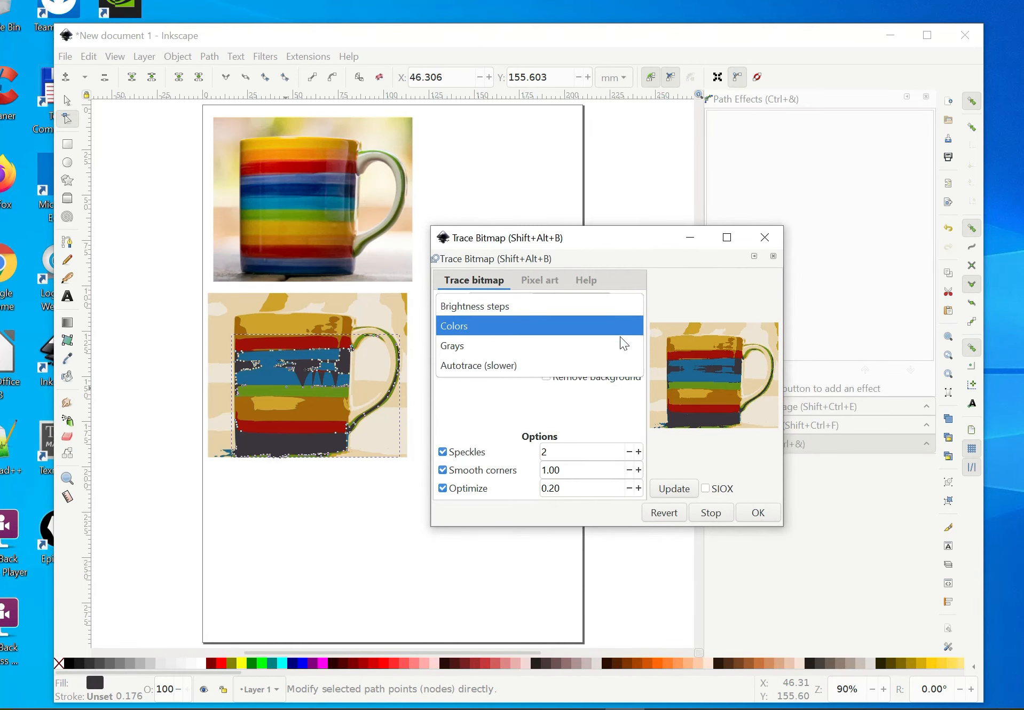
pyautogui.click(495, 350)
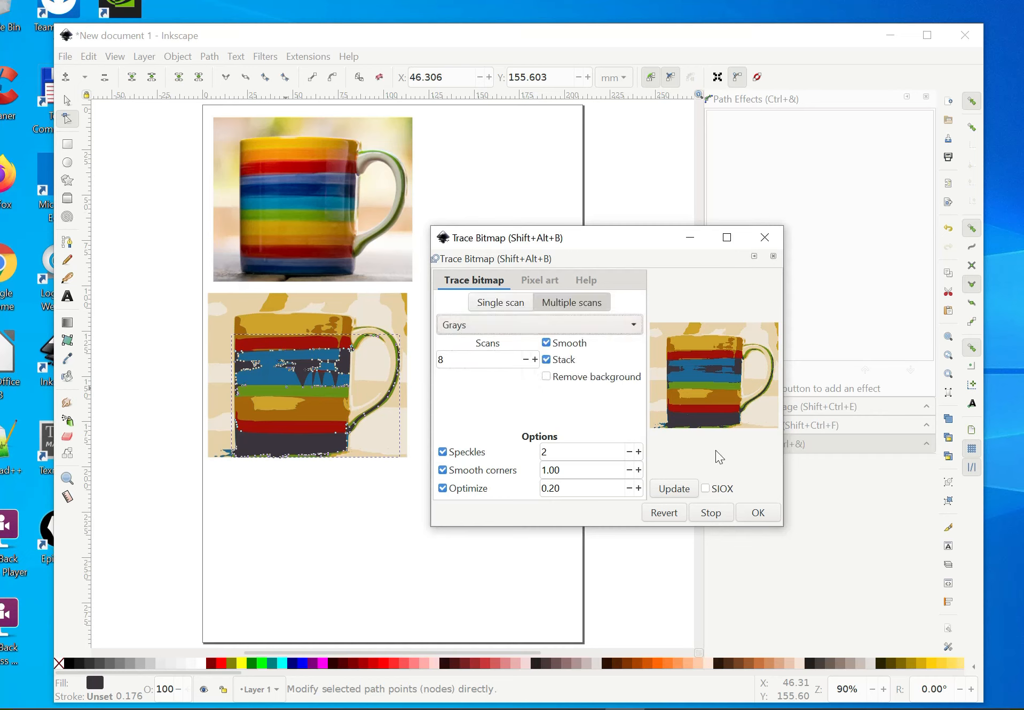
pyautogui.click(676, 492)
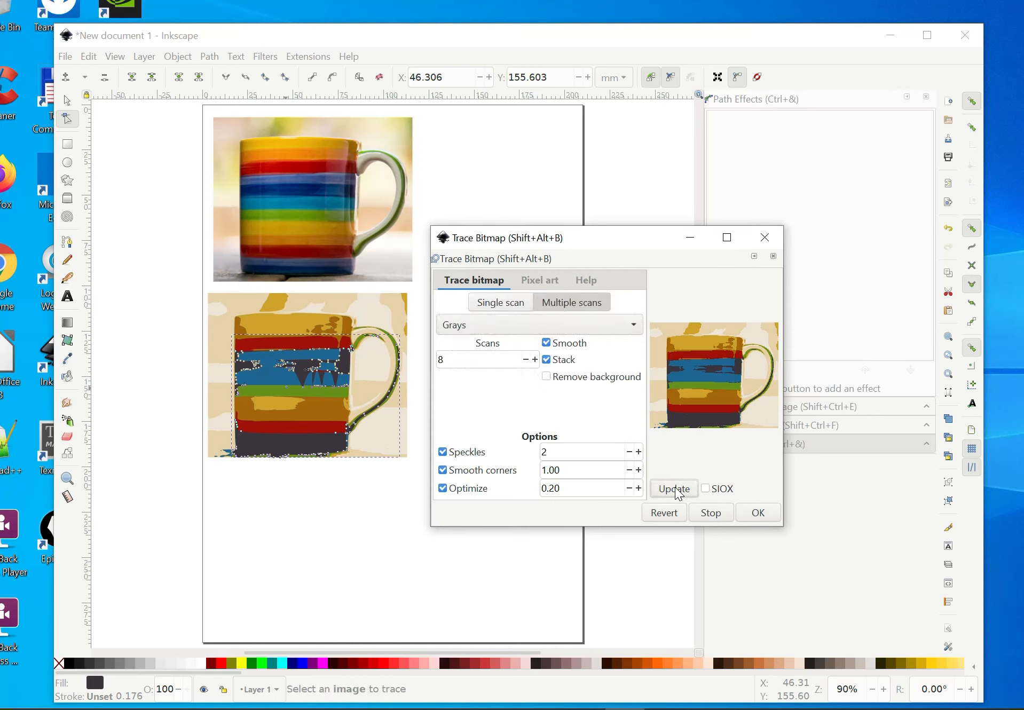
pyautogui.click(676, 492)
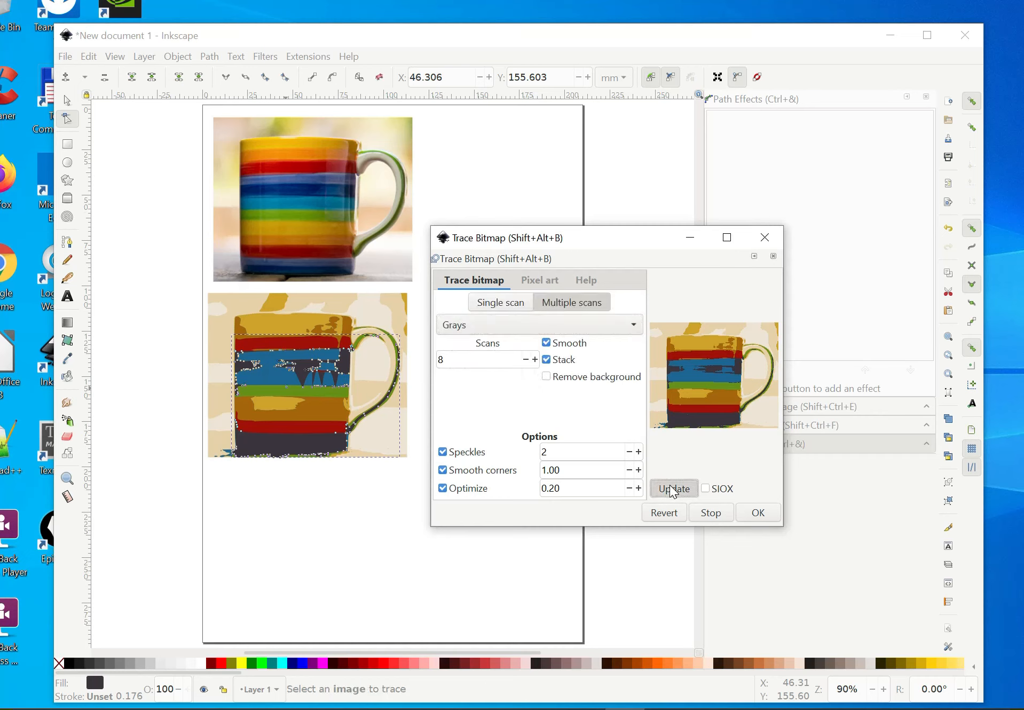
pyautogui.click(759, 513)
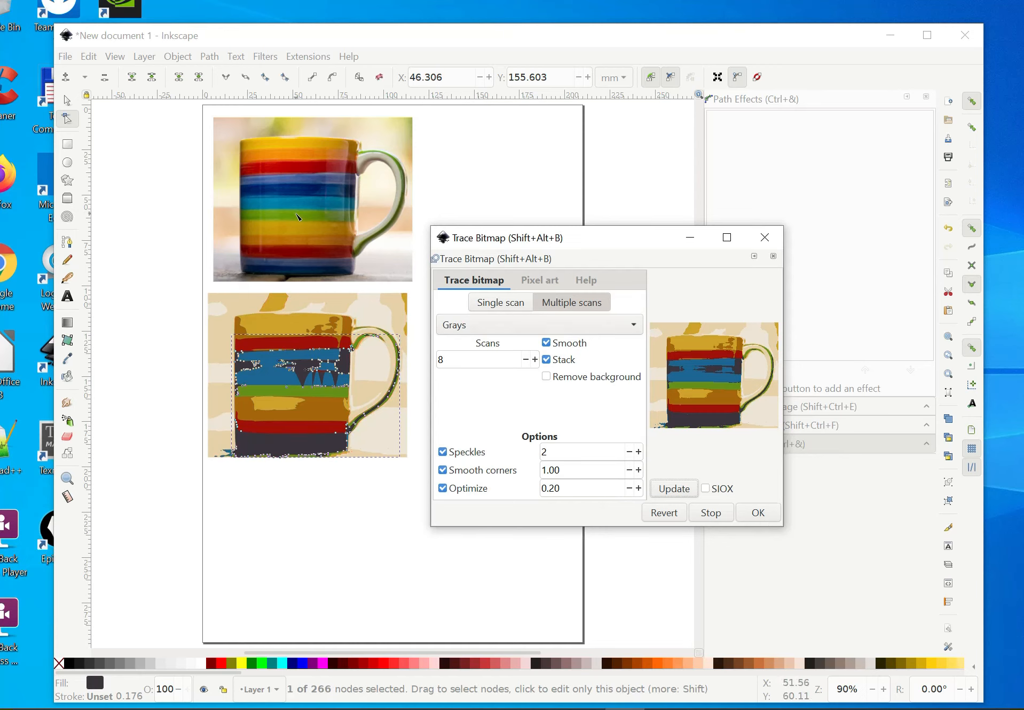
# Select the mug photo instead of the traced path and preview its multiple-scan Grays trace with 8 scans.
pyautogui.press('s')
pyautogui.press('Escape')
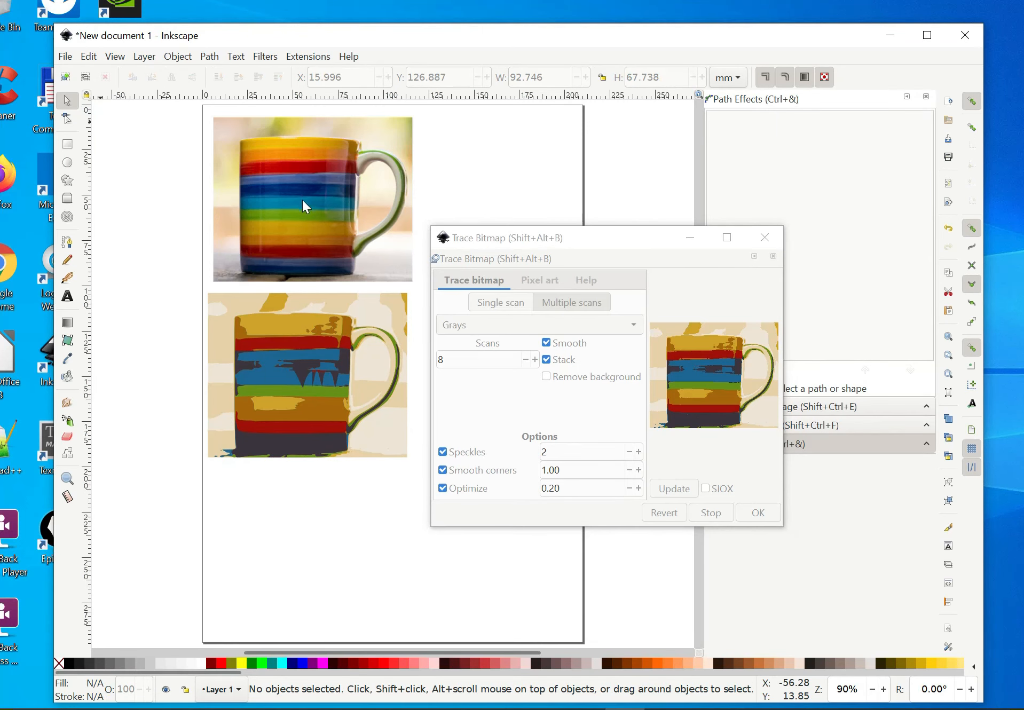
pyautogui.press('ctrl')
pyautogui.keyDown('ctrl'); pyautogui.click(306, 223); pyautogui.keyUp('ctrl')
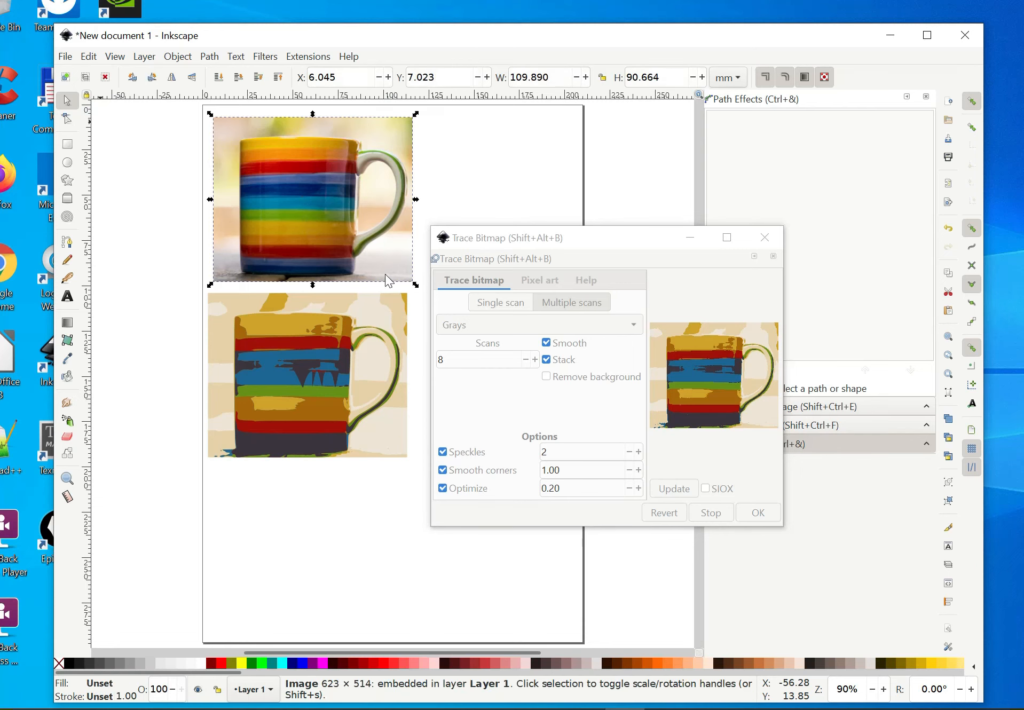
pyautogui.click(570, 304)
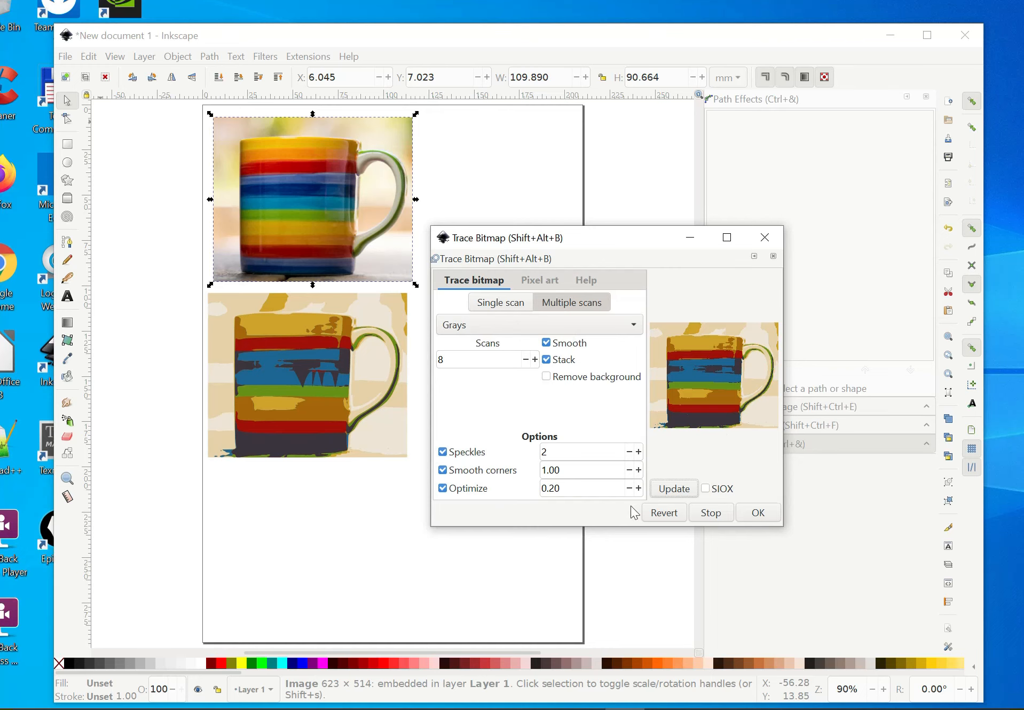
pyautogui.click(681, 490)
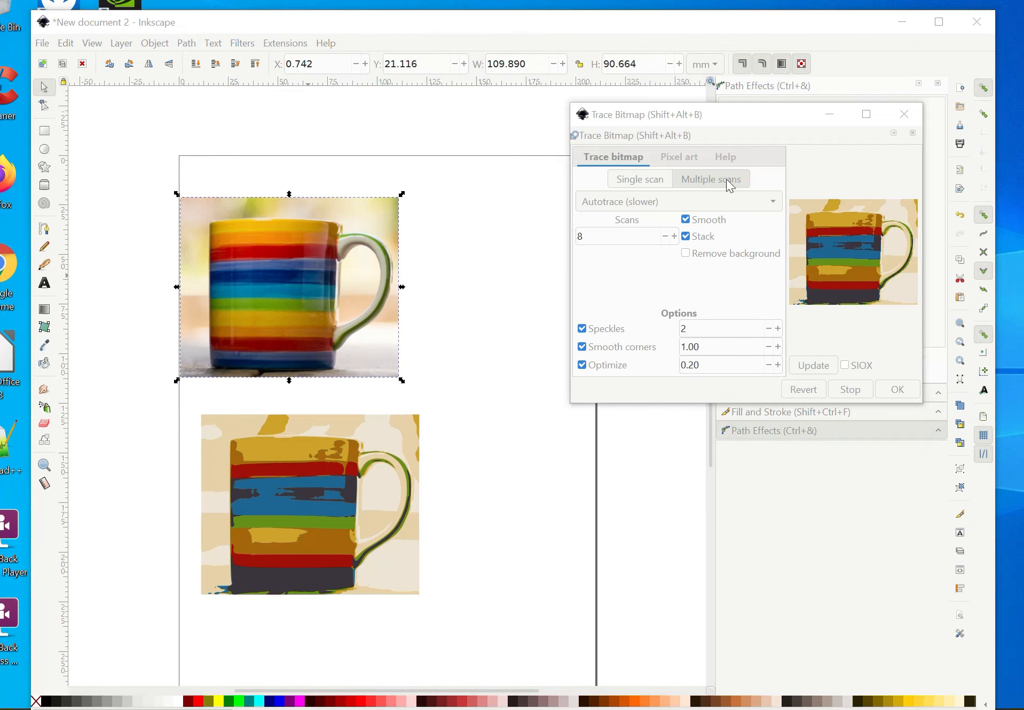
# Trace the mug photo with the multiple-scan Autotrace (slower) method at 8 scans.
pyautogui.click(724, 183)
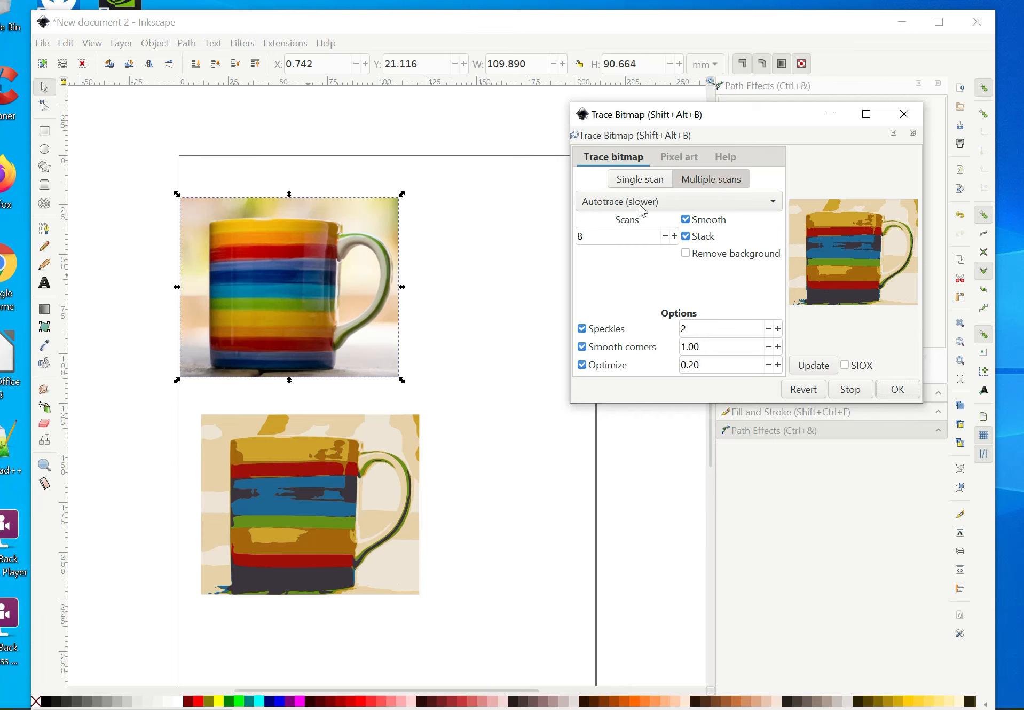
pyautogui.click(772, 203)
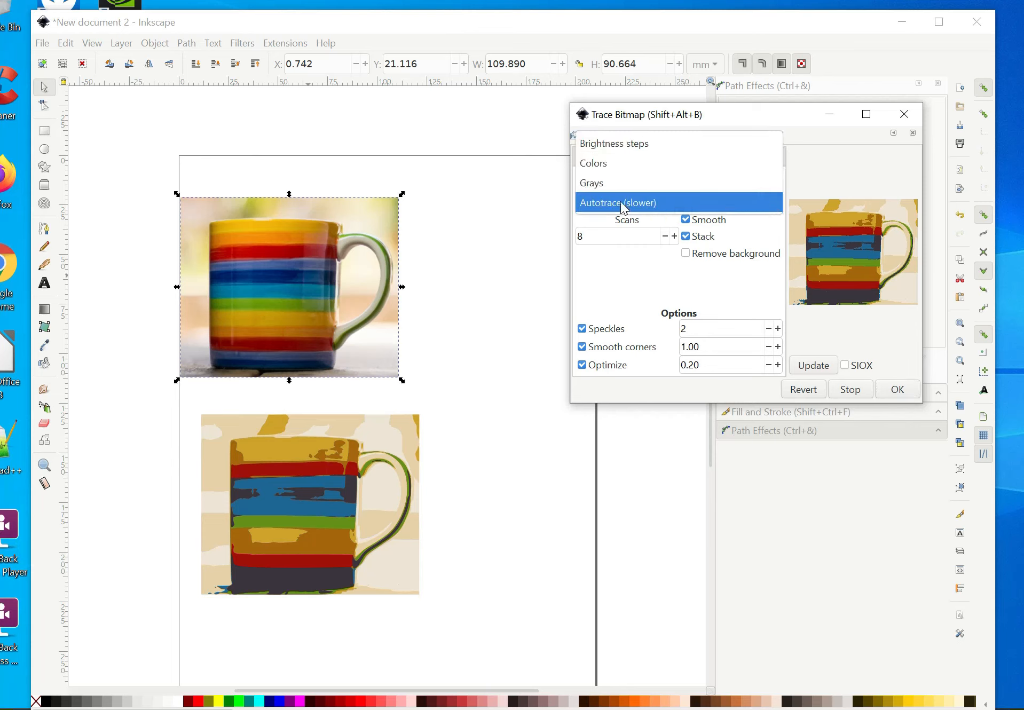
pyautogui.click(771, 207)
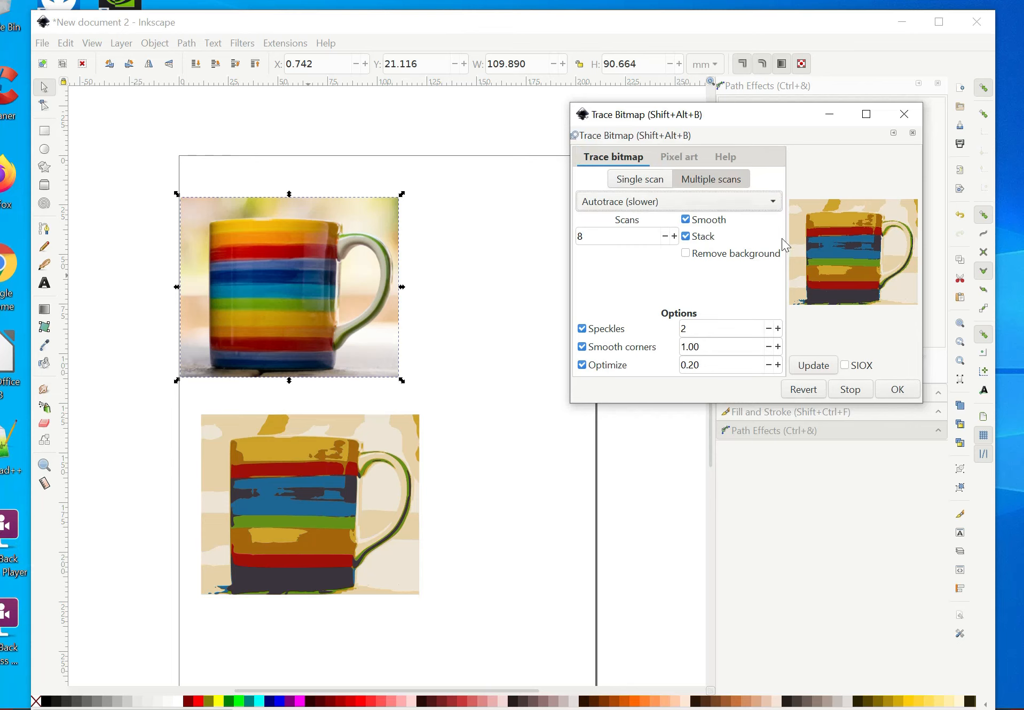
pyautogui.click(825, 373)
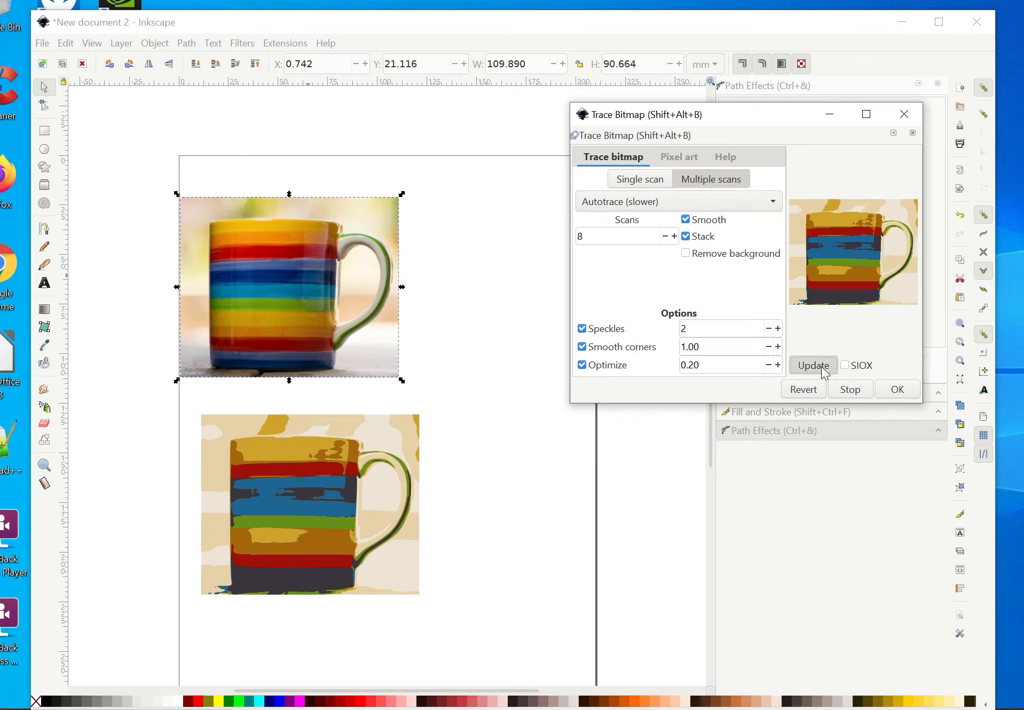
pyautogui.click(898, 392)
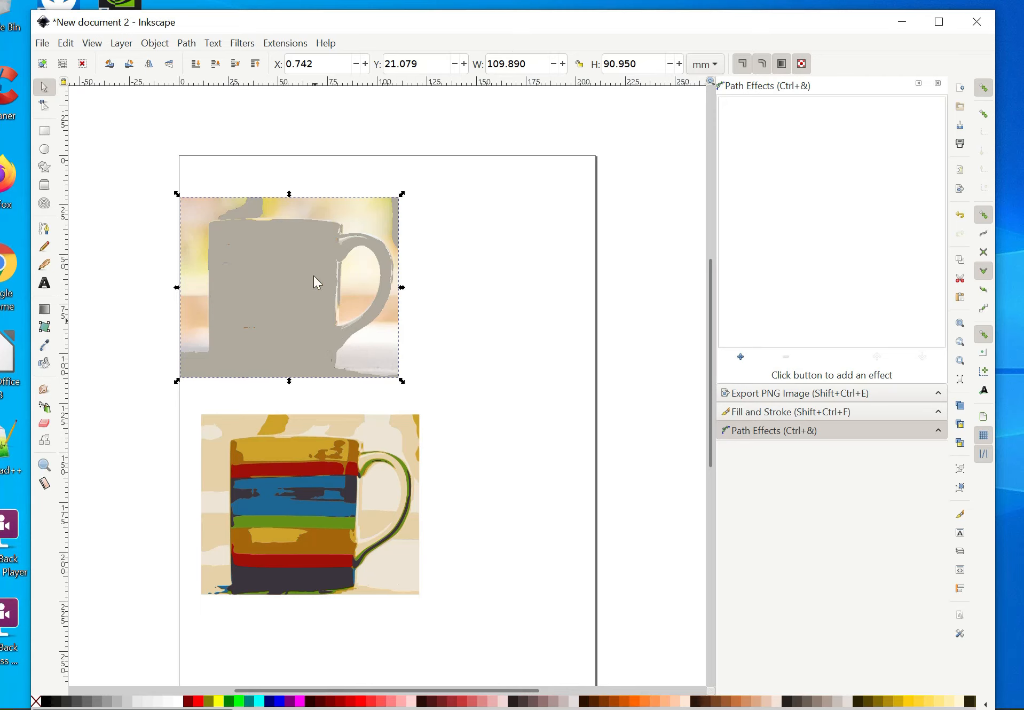
# Move the grey autotraced mug sideways off the photo to about X 89, Y 22.7 mm.
pyautogui.moveTo(287, 352)
pyautogui.mouseDown()
pyautogui.moveTo(319, 306)
pyautogui.moveTo(525, 326)
pyautogui.moveTo(502, 324)
pyautogui.mouseUp()
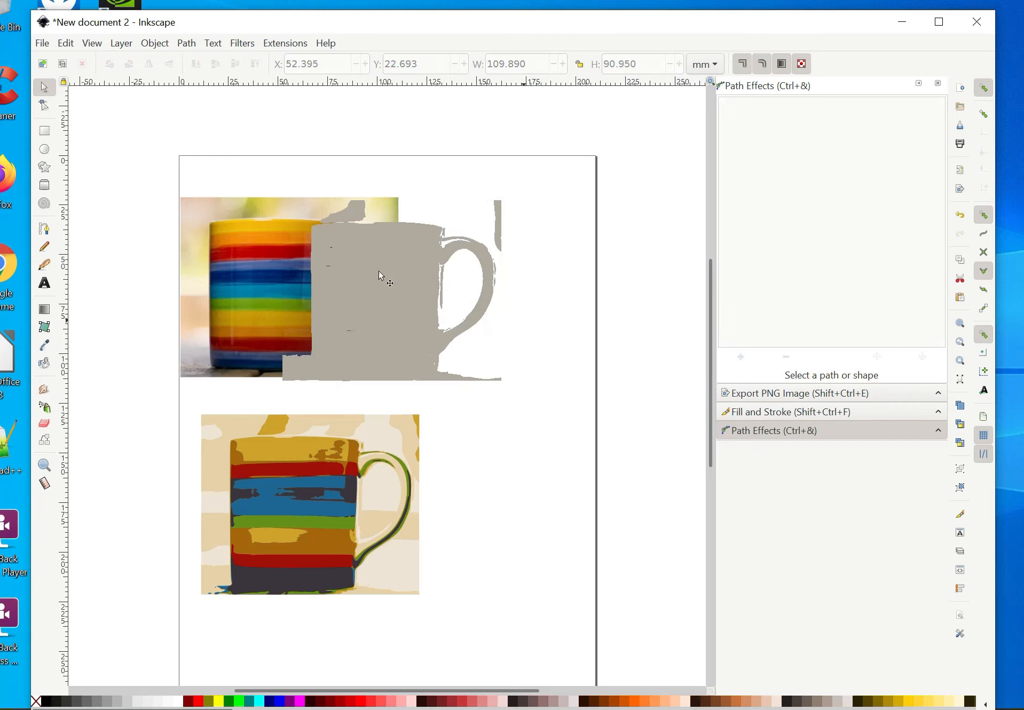
pyautogui.click(421, 307)
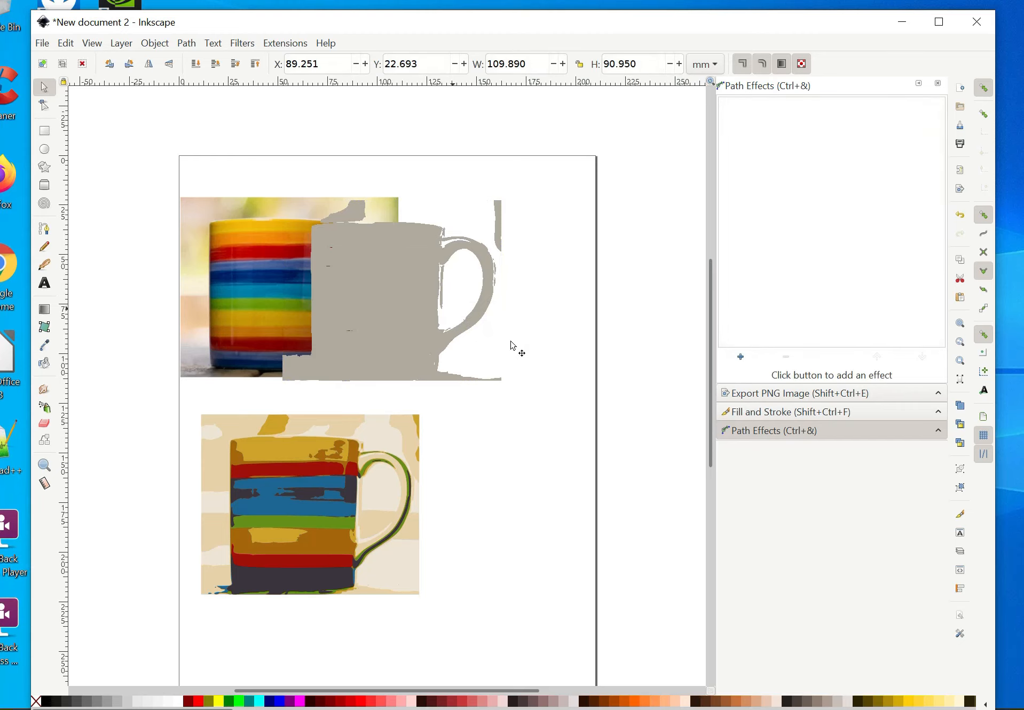
pyautogui.moveTo(511, 341); pyautogui.dragTo(511, 341)
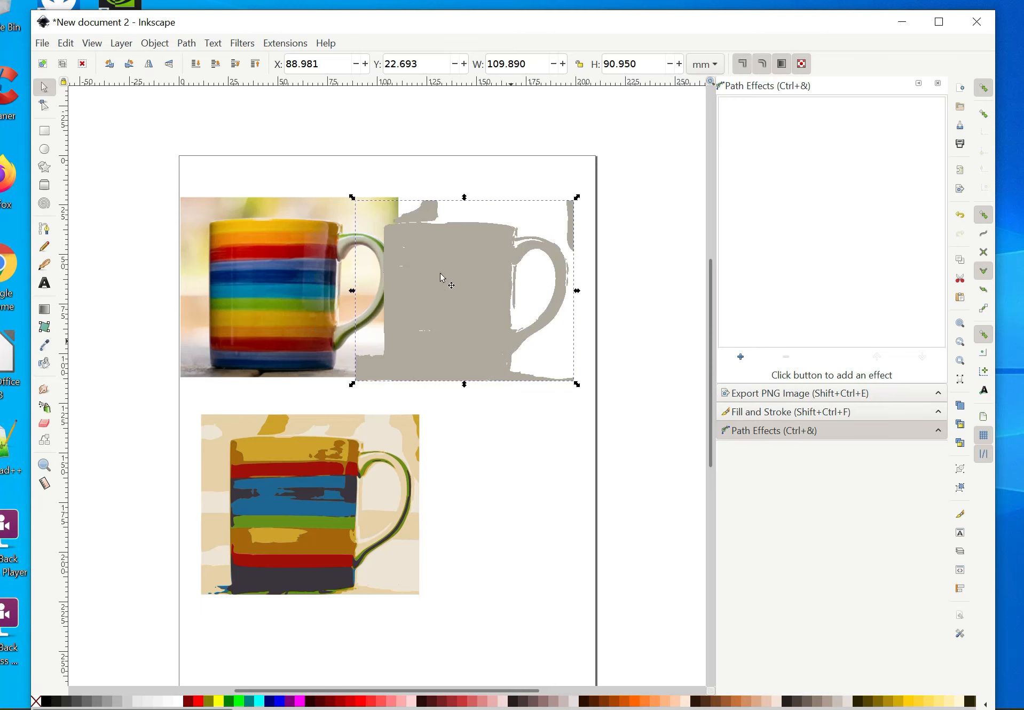
# Open the path operations with the moved grey mug trace selected.
pyautogui.click(188, 43)
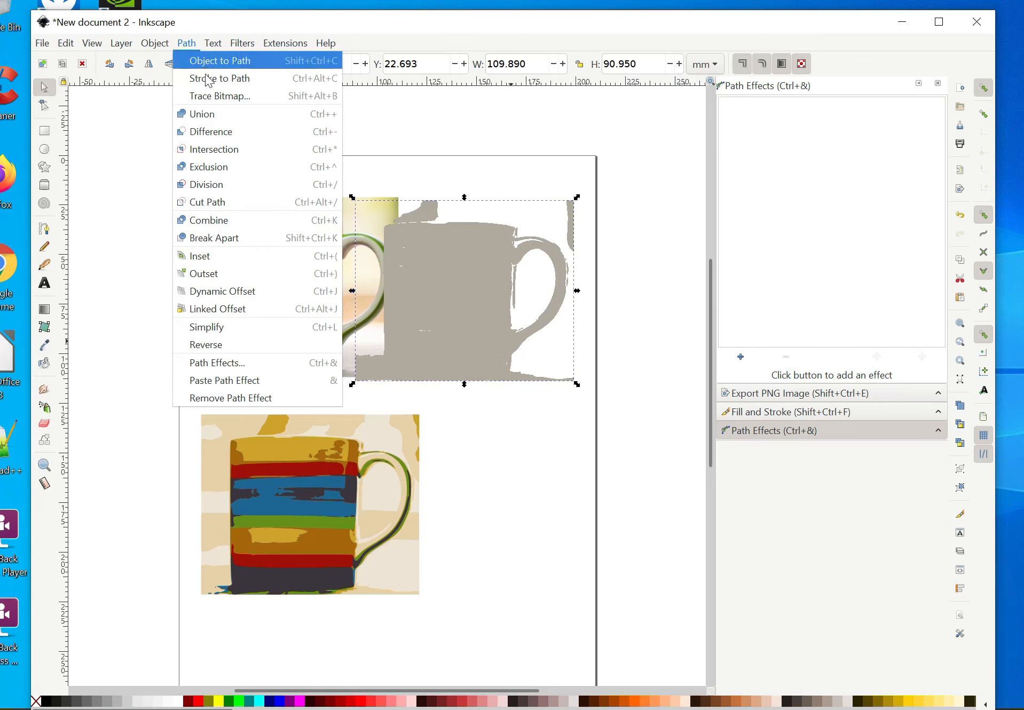